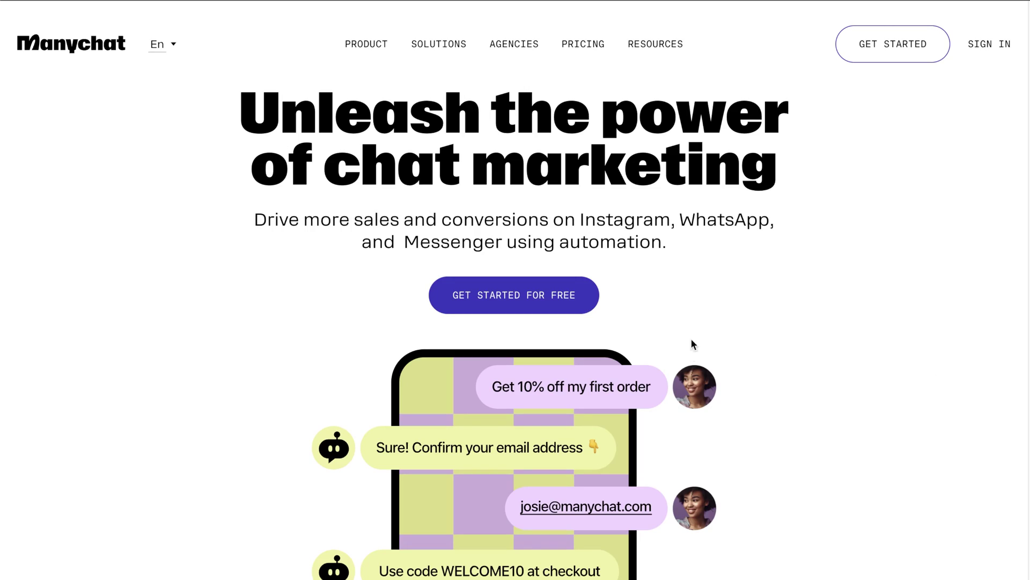
# - Browse the Manychat landing page, start a free sign-up with Instagram as the channel, and view pricing
pyautogui.scroll(-12, 691, 344)
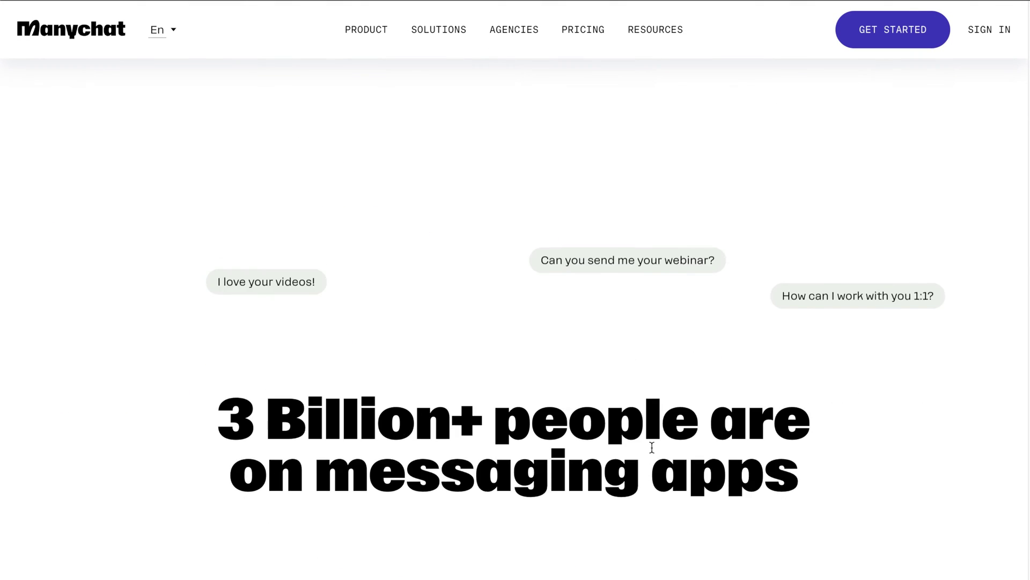
pyautogui.scroll(-10, 652, 447)
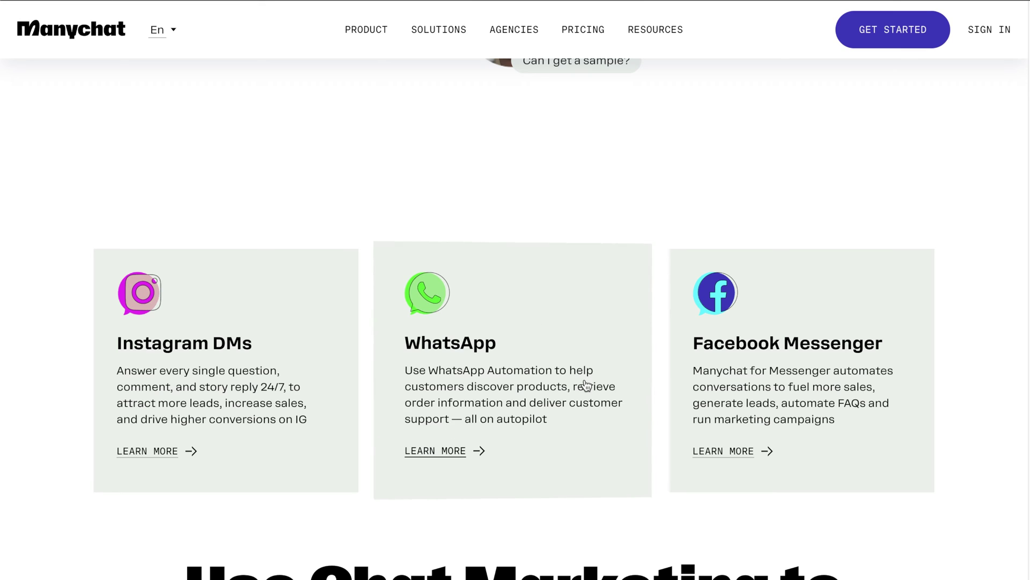
pyautogui.scroll(-5, 580, 429)
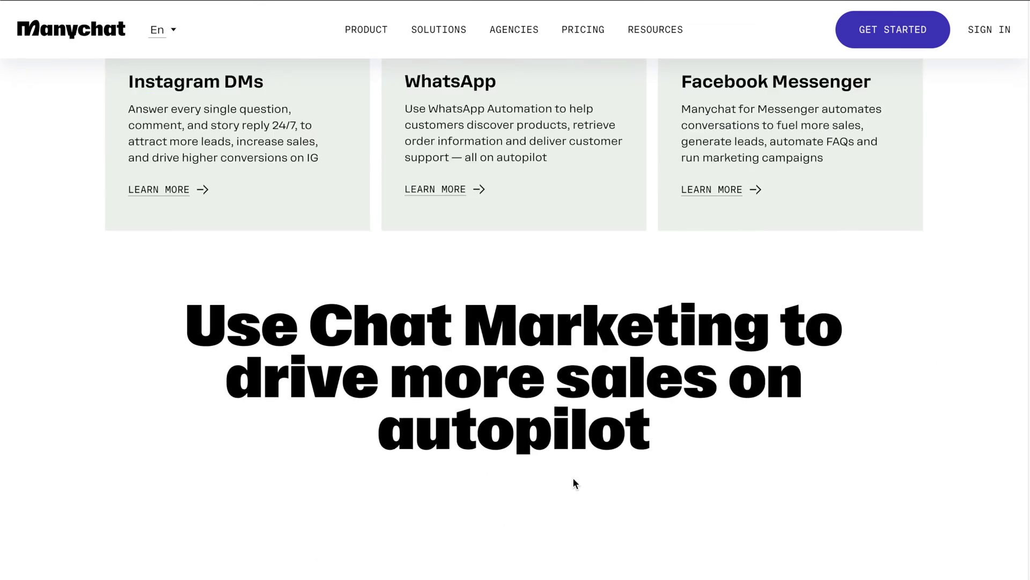
pyautogui.scroll(-10, 574, 483)
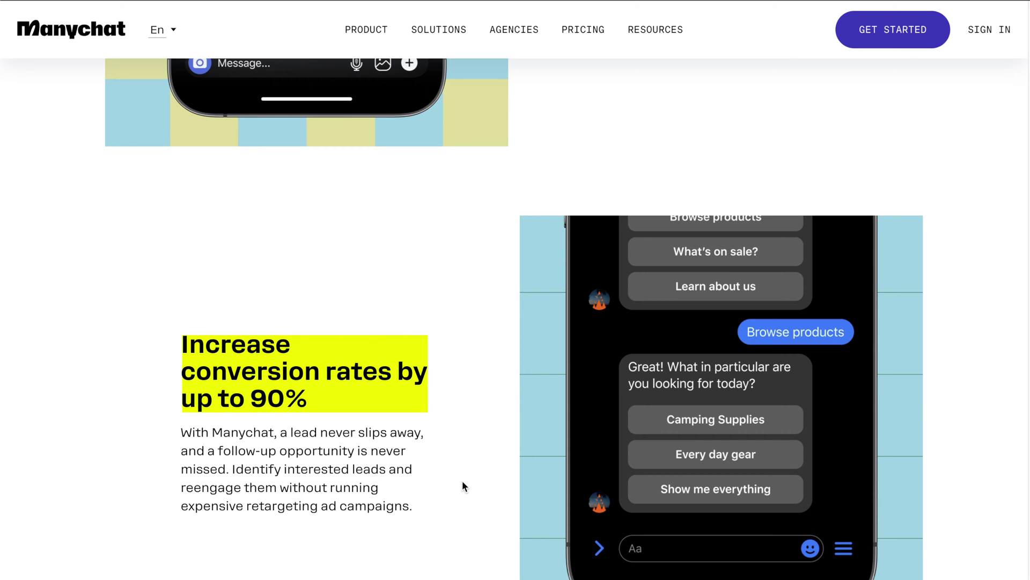
pyautogui.scroll(-1, 462, 481)
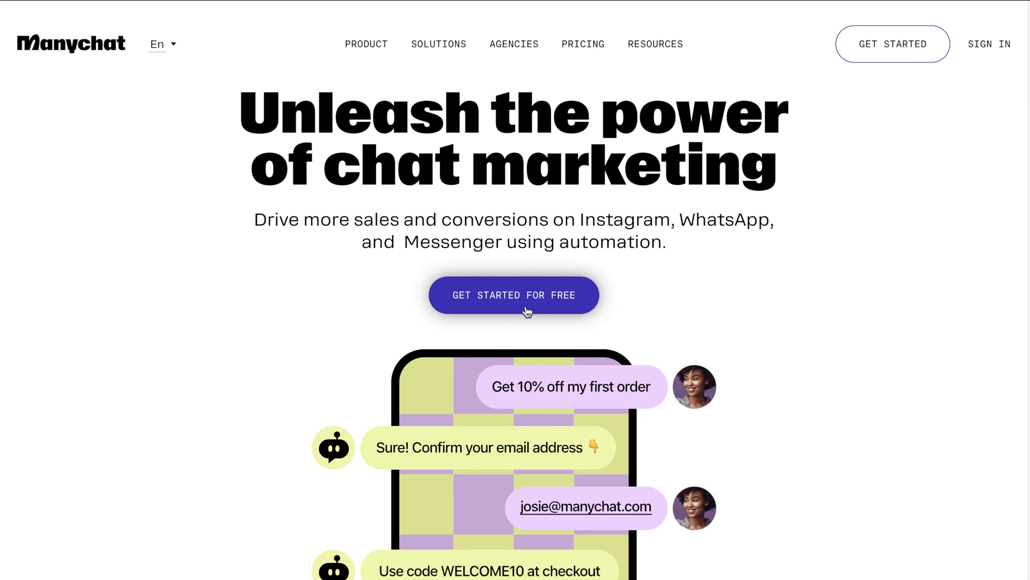
pyautogui.click(529, 302)
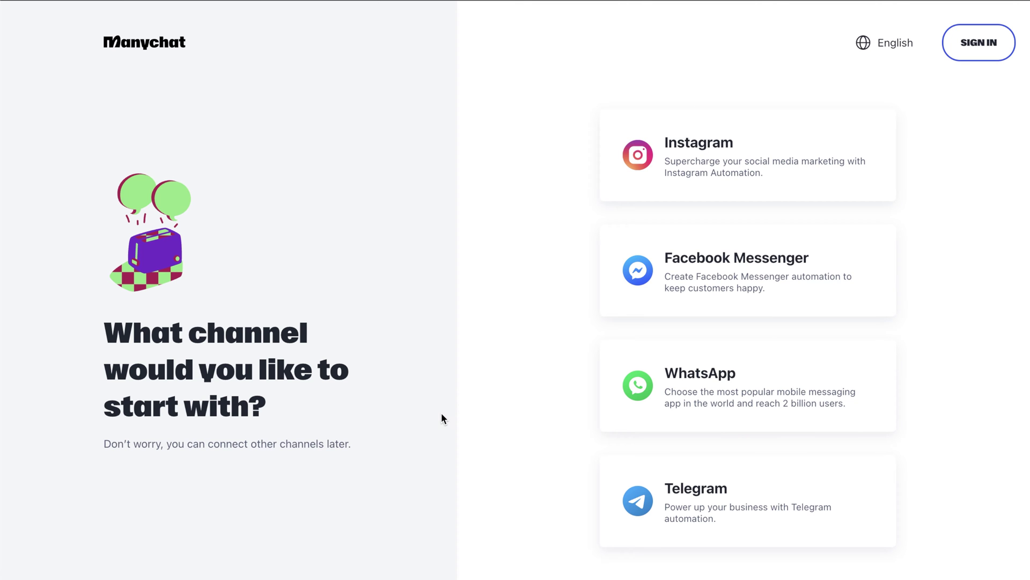
pyautogui.click(748, 163)
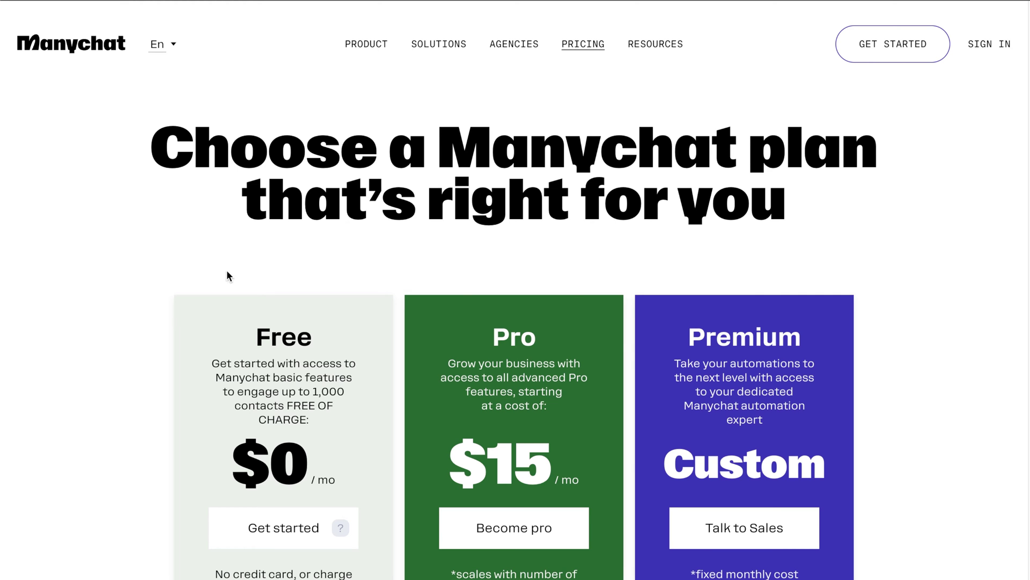
pyautogui.scroll(-2, 168, 349)
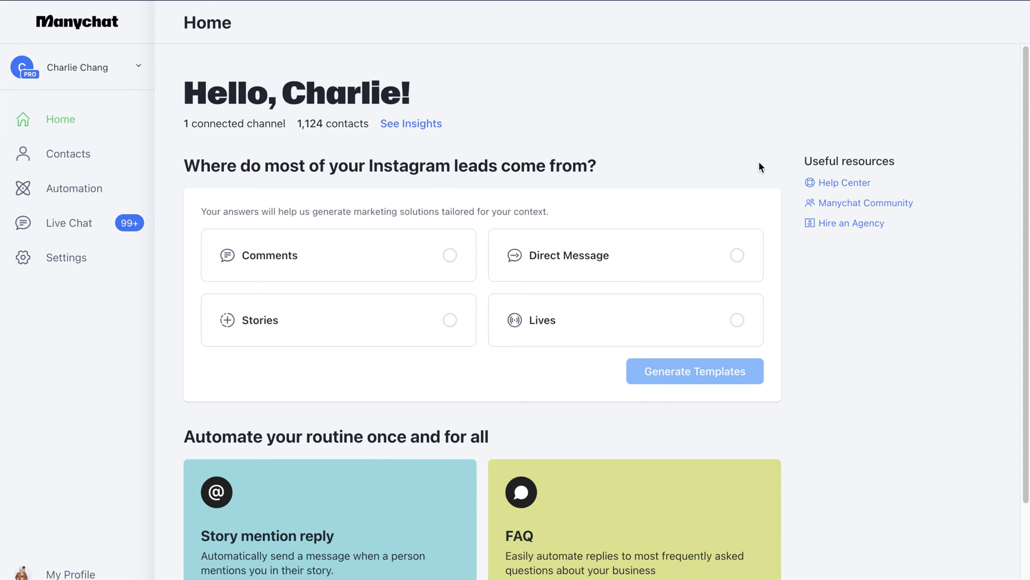
# - Create a new automation from the Automation section and browse the Ready-to-Go Templates gallery
pyautogui.click(80, 198)
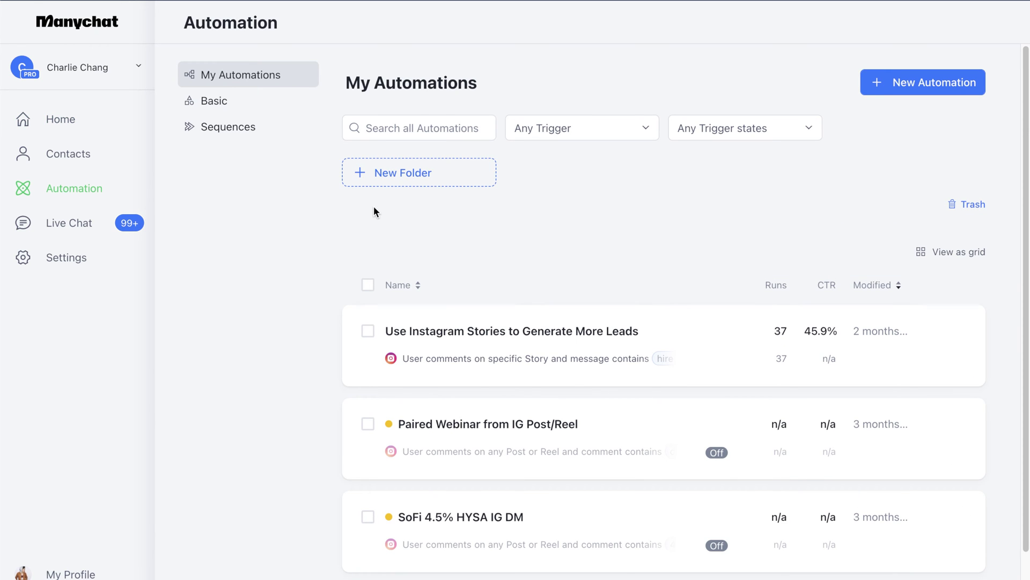
pyautogui.click(904, 83)
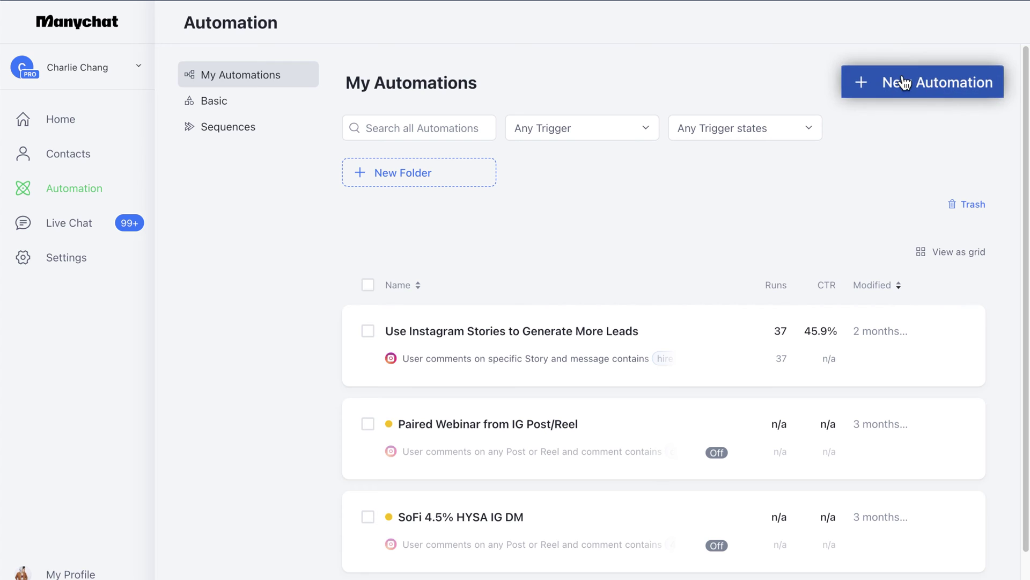
pyautogui.click(905, 83)
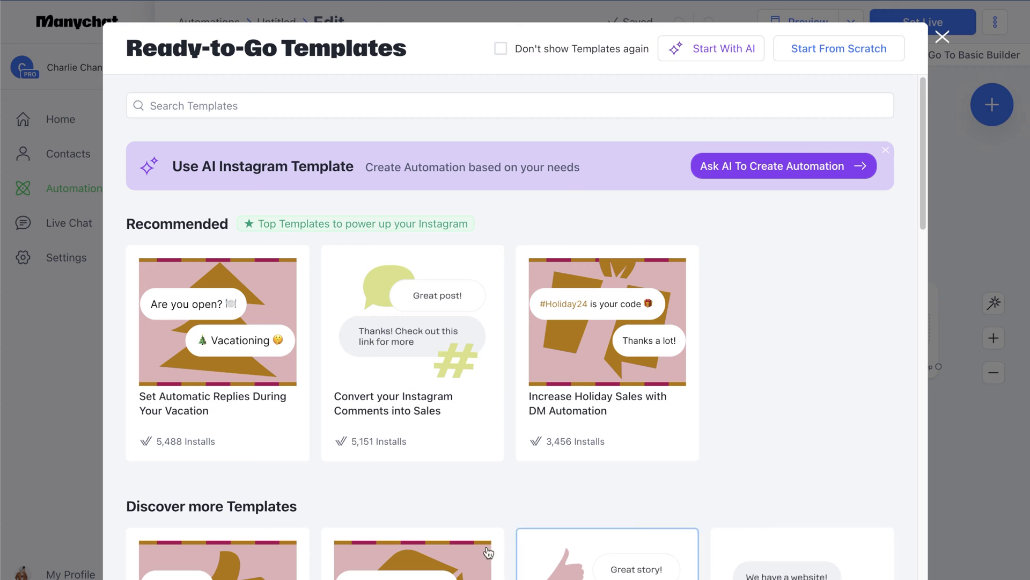
pyautogui.scroll(-3, 739, 358)
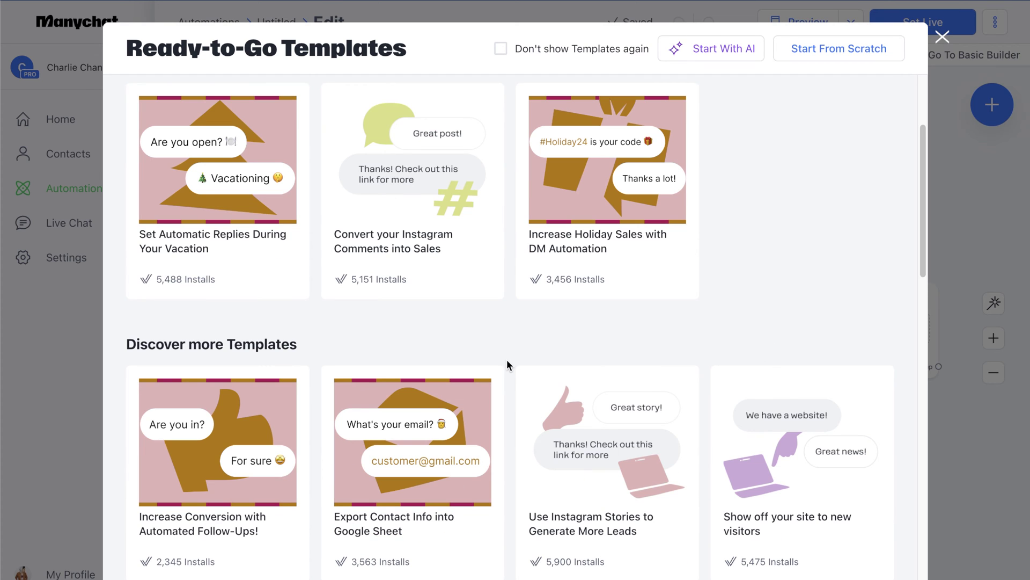
pyautogui.scroll(-1, 507, 359)
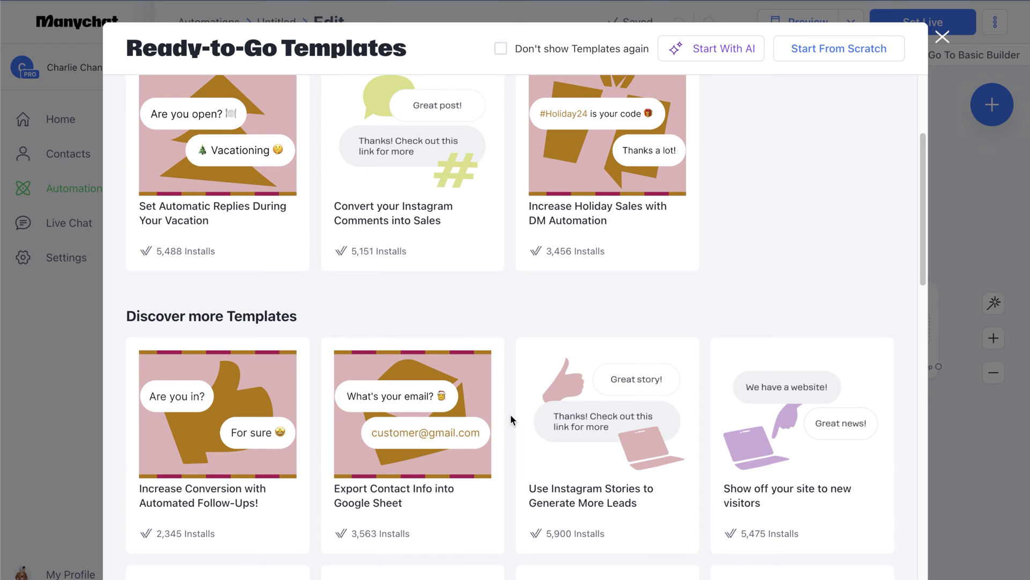
pyautogui.scroll(-6, 907, 430)
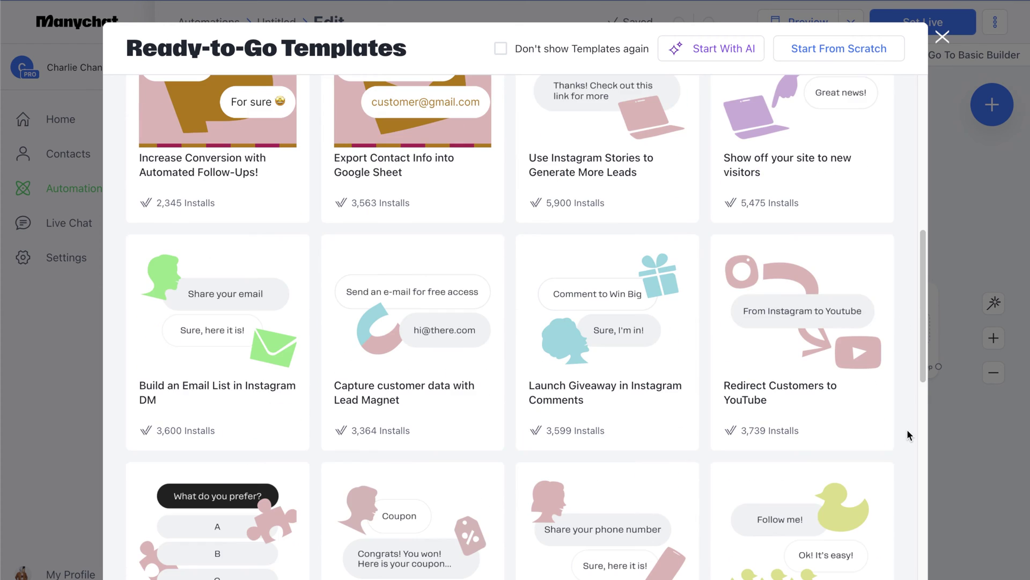
pyautogui.scroll(10, 907, 431)
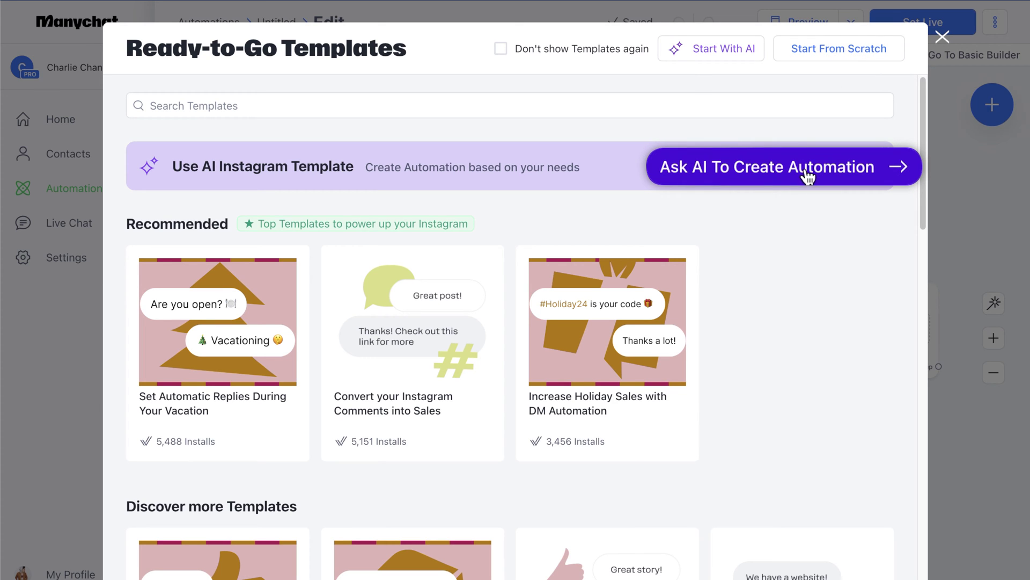
# - Have AI build an online-education webinar flow with a link-click goal and a story-reply trigger
pyautogui.click(751, 167)
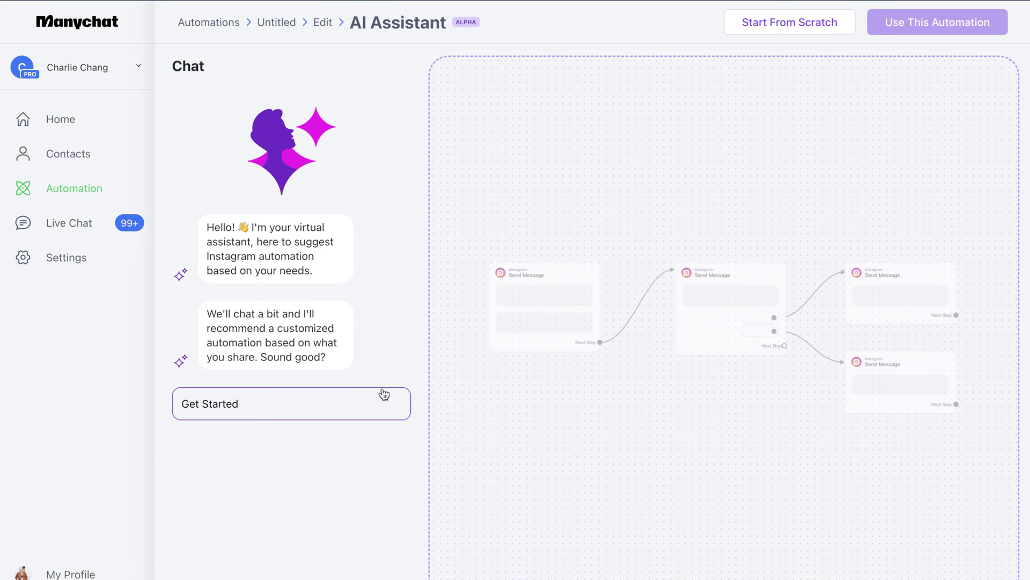
pyautogui.click(265, 407)
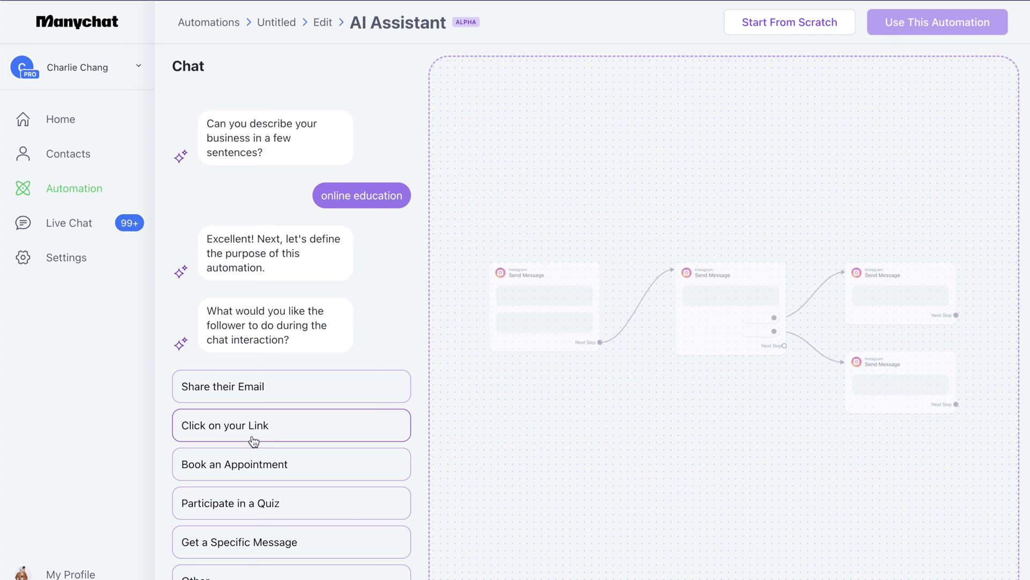
pyautogui.click(276, 432)
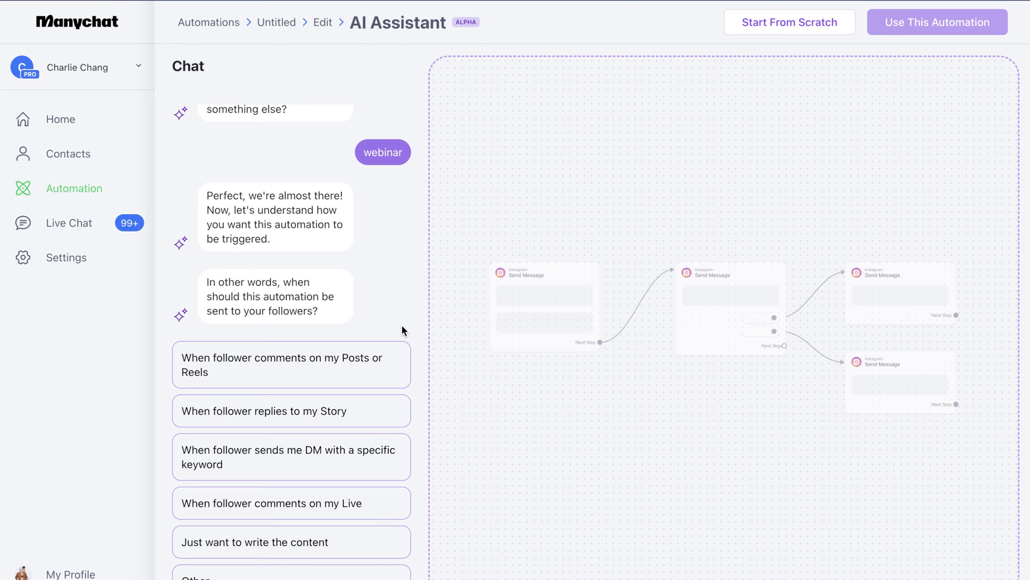
pyautogui.click(277, 420)
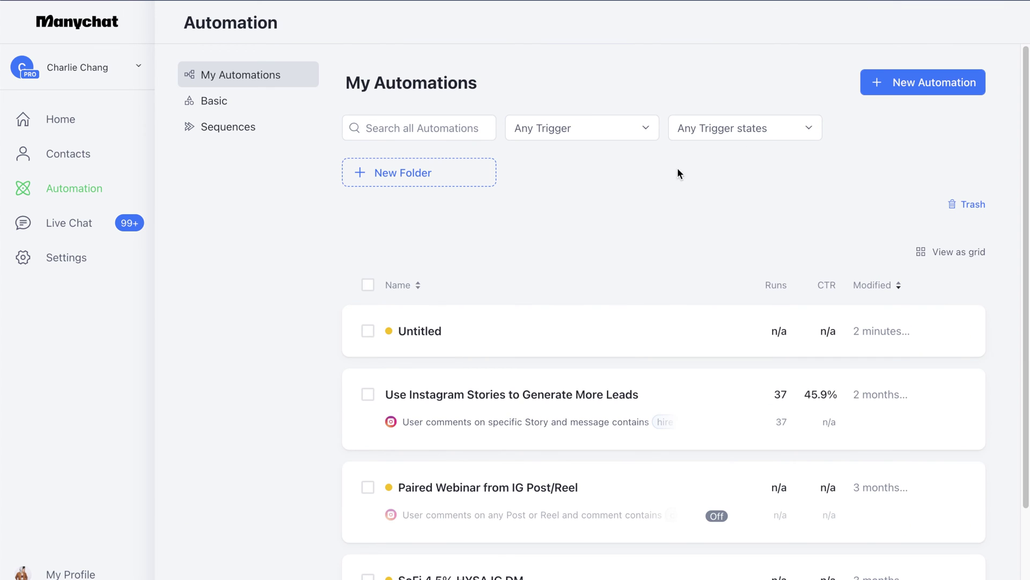
pyautogui.click(913, 90)
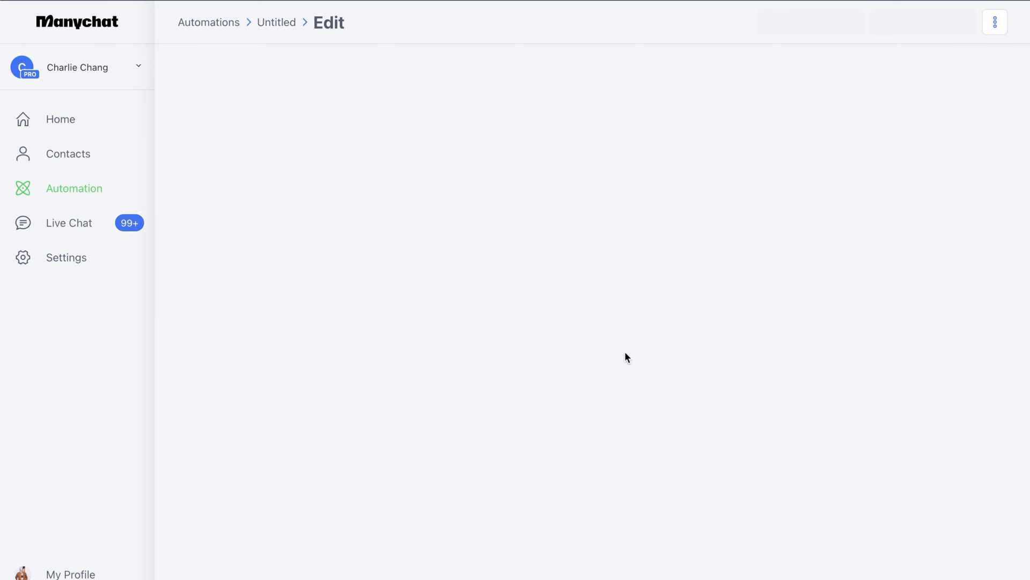
# - Start the new automation from scratch and open the When step's list of trigger events
pyautogui.scroll(-4, 763, 368)
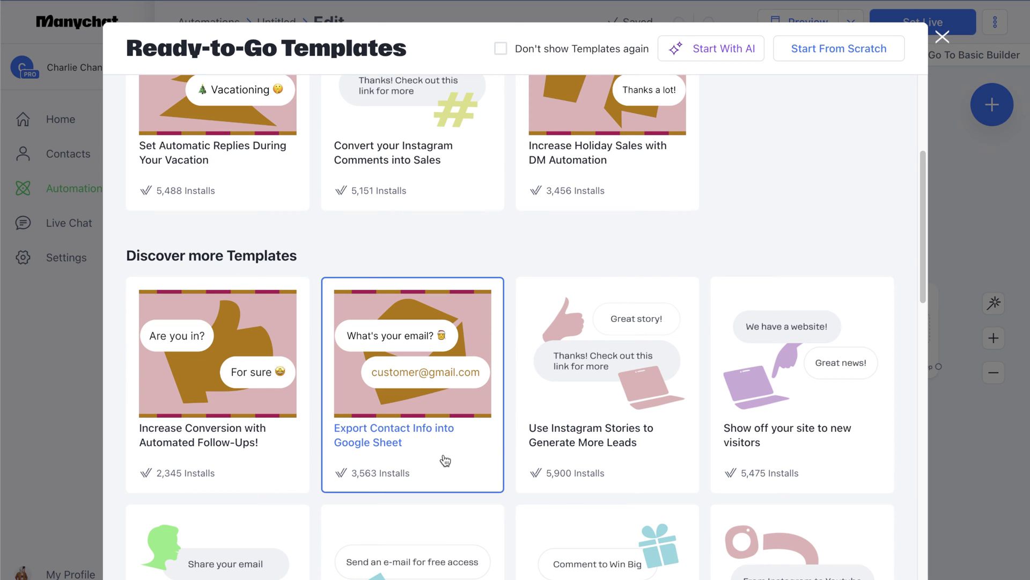
pyautogui.scroll(-1, 913, 408)
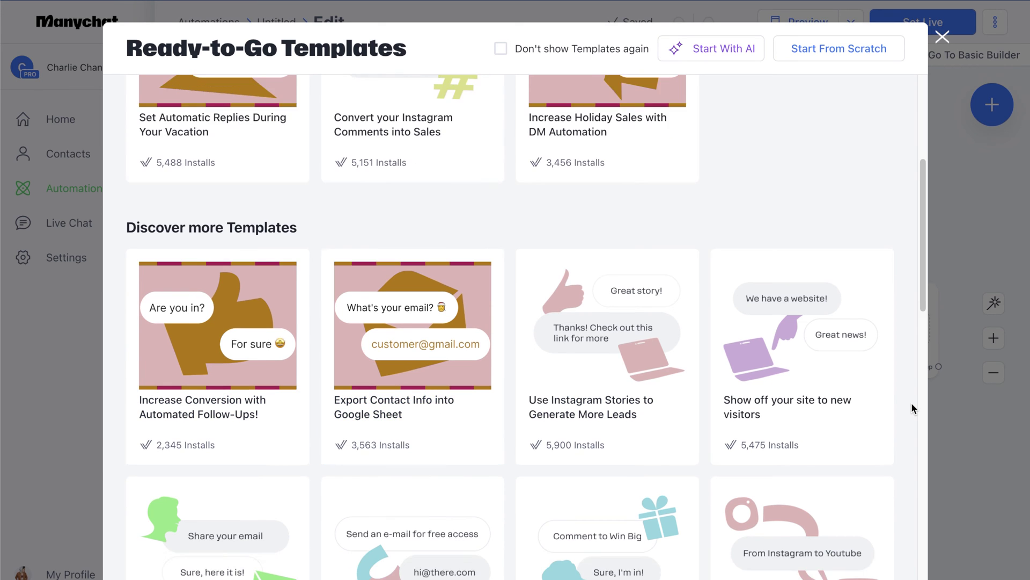
pyautogui.scroll(-2, 912, 404)
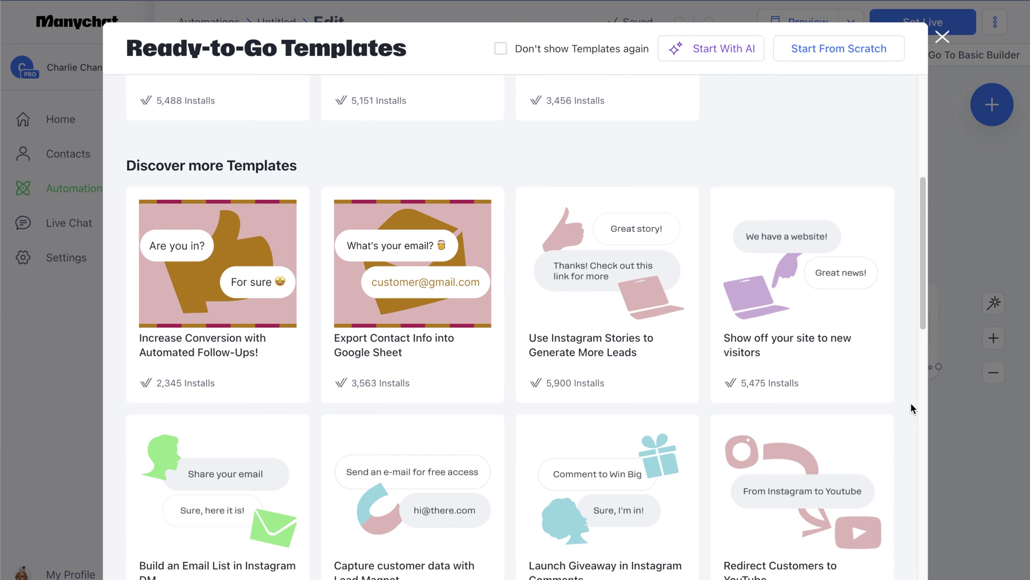
pyautogui.scroll(10, 910, 404)
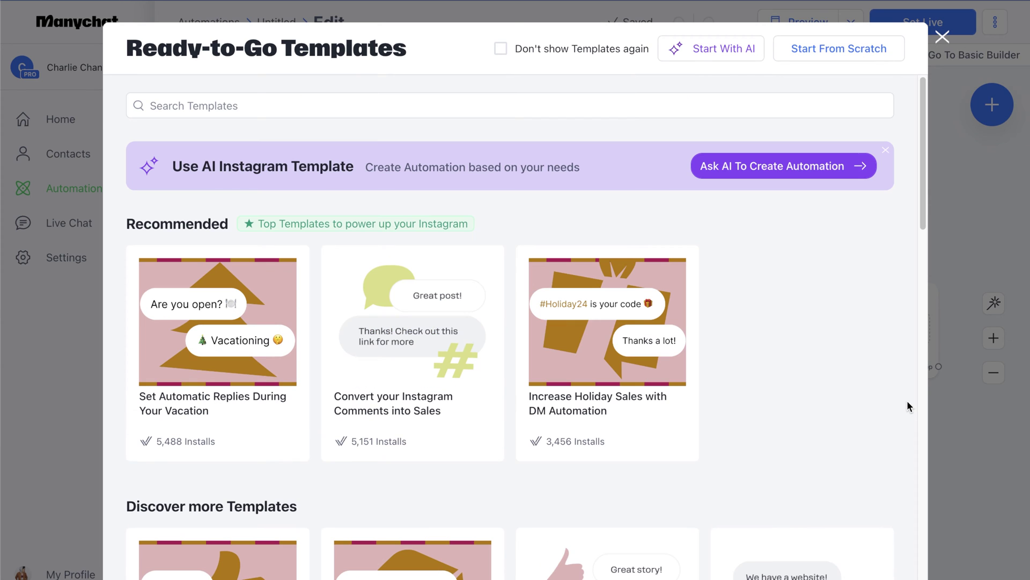
pyautogui.click(844, 49)
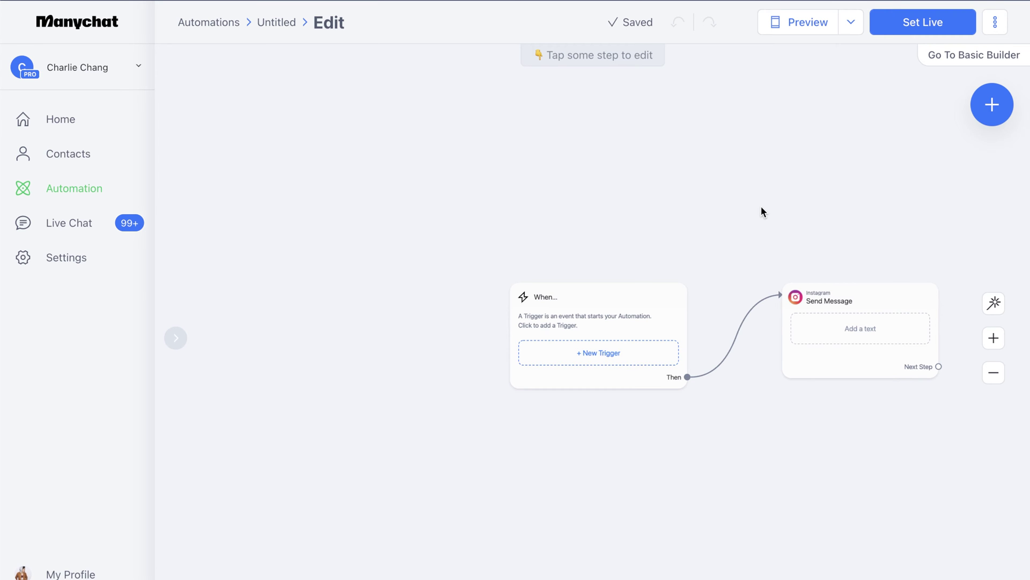
pyautogui.click(869, 297)
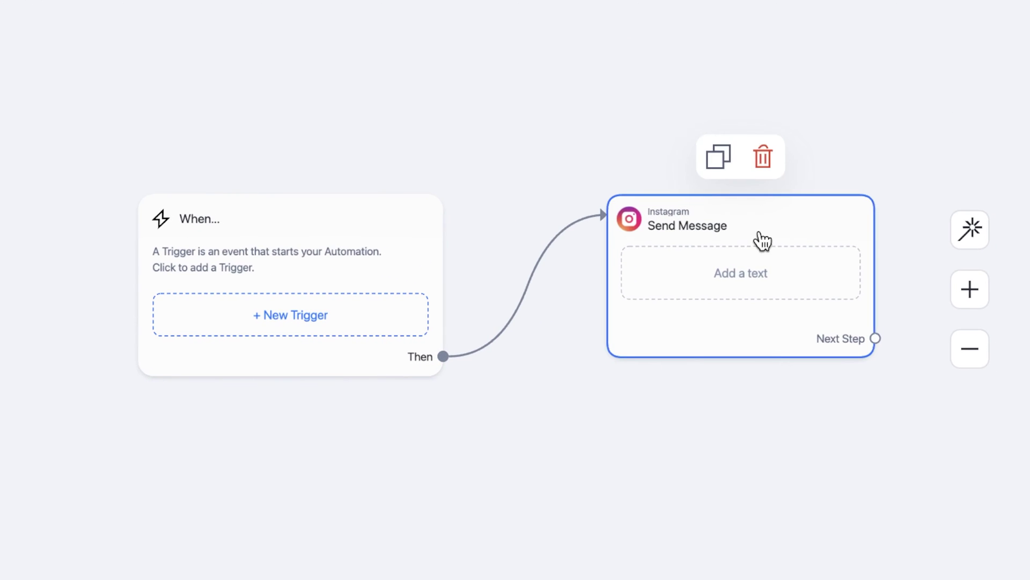
pyautogui.click(359, 276)
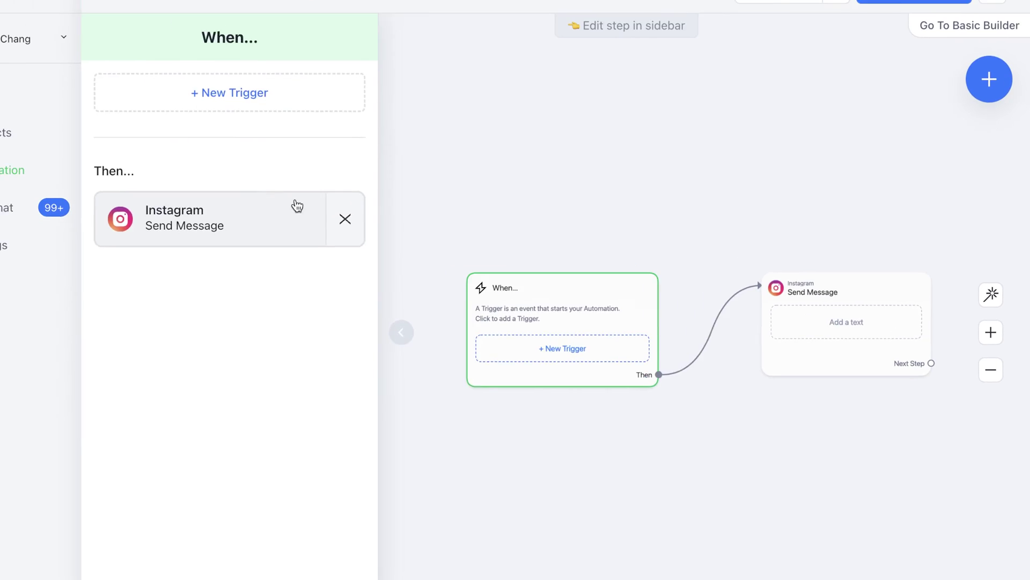
pyautogui.click(195, 101)
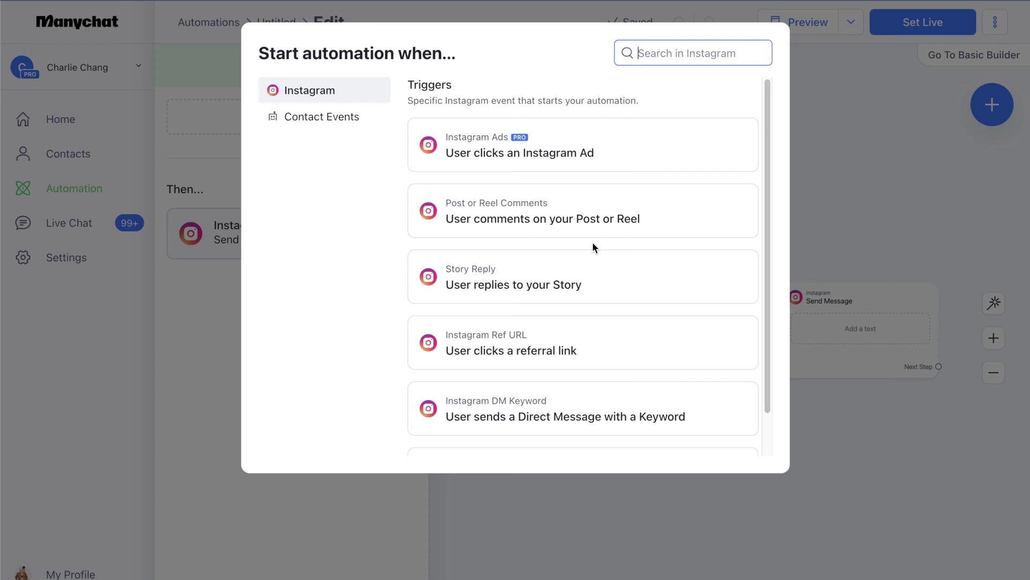
# - Trigger the automation on comments on the reel posted 19 hours ago
pyautogui.click(511, 212)
pyautogui.click(337, 194)
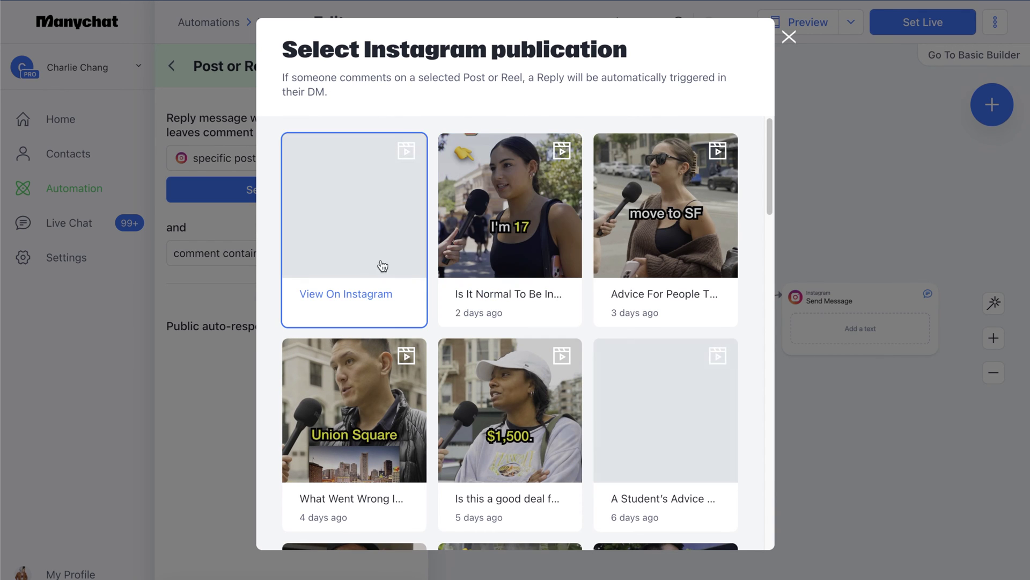
pyautogui.click(362, 176)
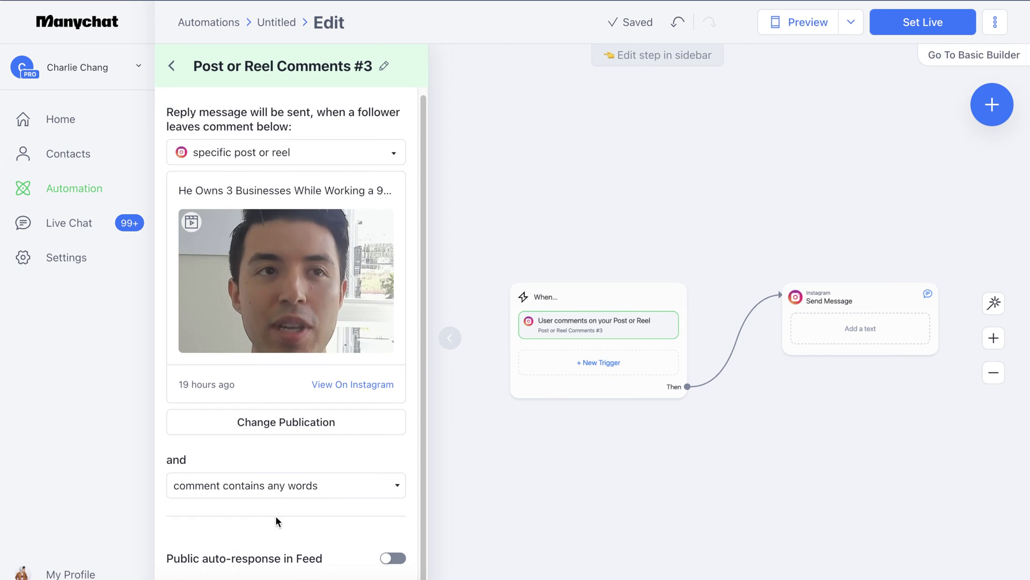
pyautogui.click(295, 496)
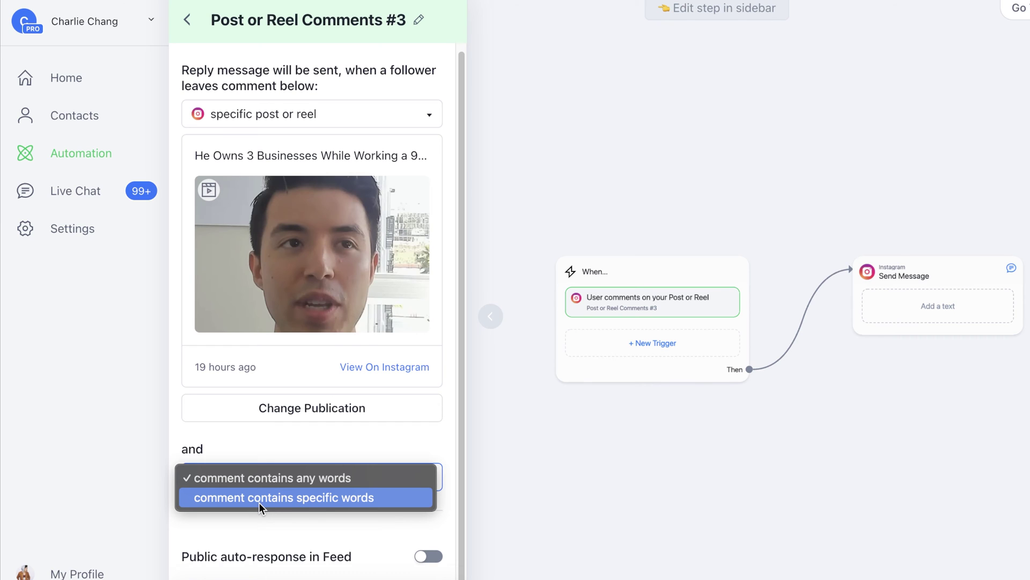
# - Require comments to contain the keywords DM, direct message or D M
pyautogui.click(316, 499)
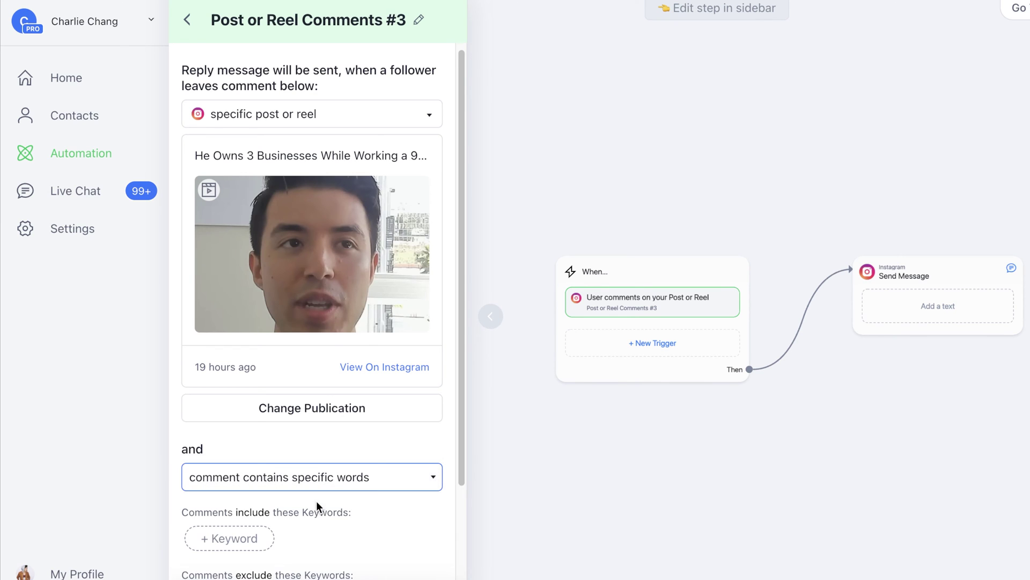
pyautogui.scroll(-2, 332, 500)
pyautogui.click(232, 423)
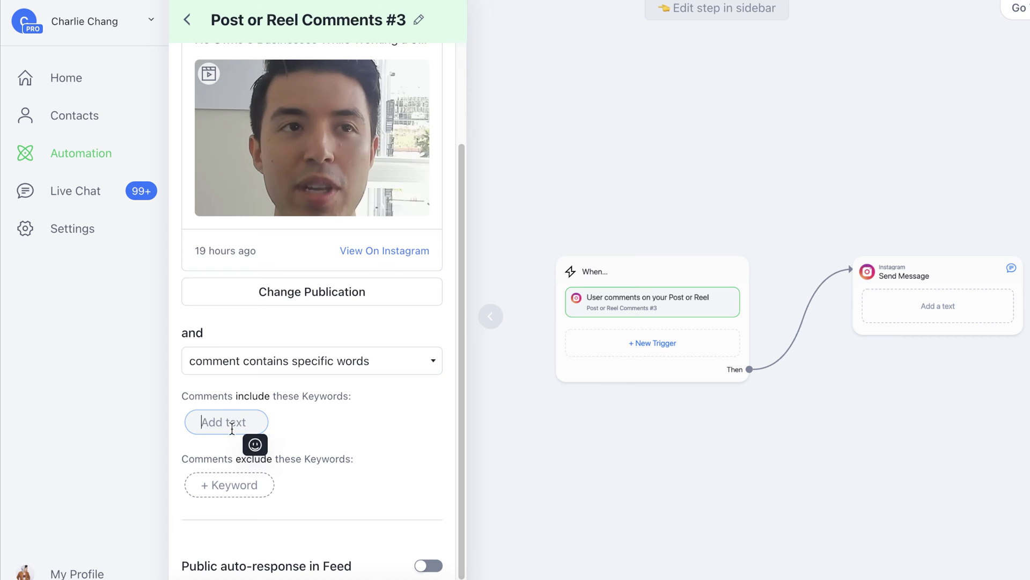
pyautogui.write('DM')
pyautogui.press('Return')
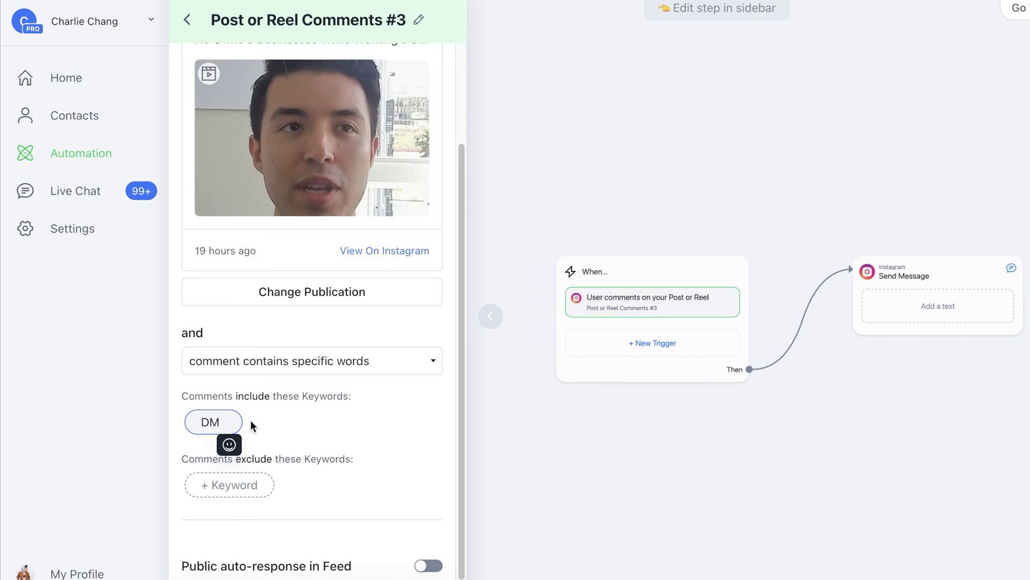
pyautogui.click(304, 424)
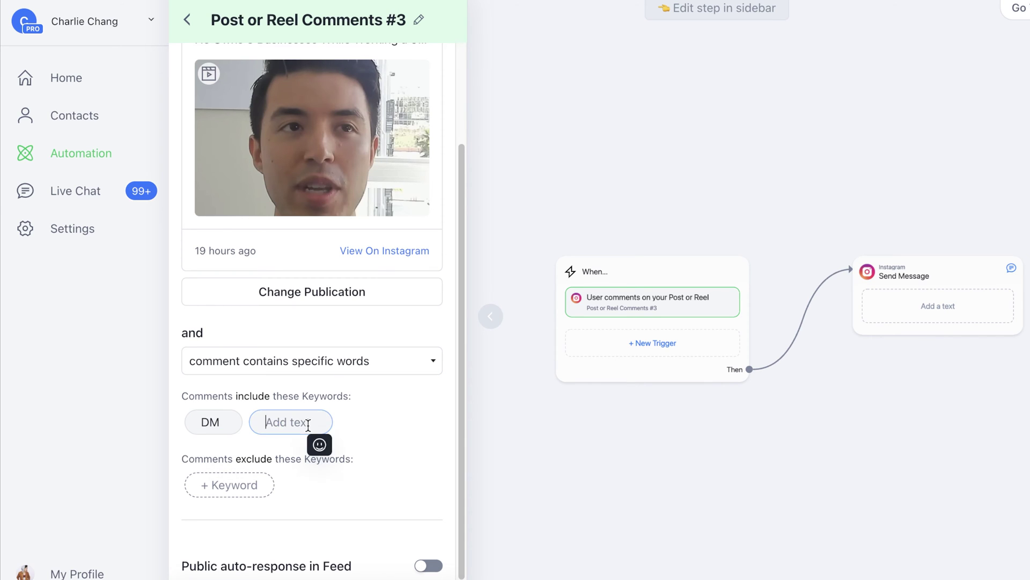
pyautogui.write('direct message')
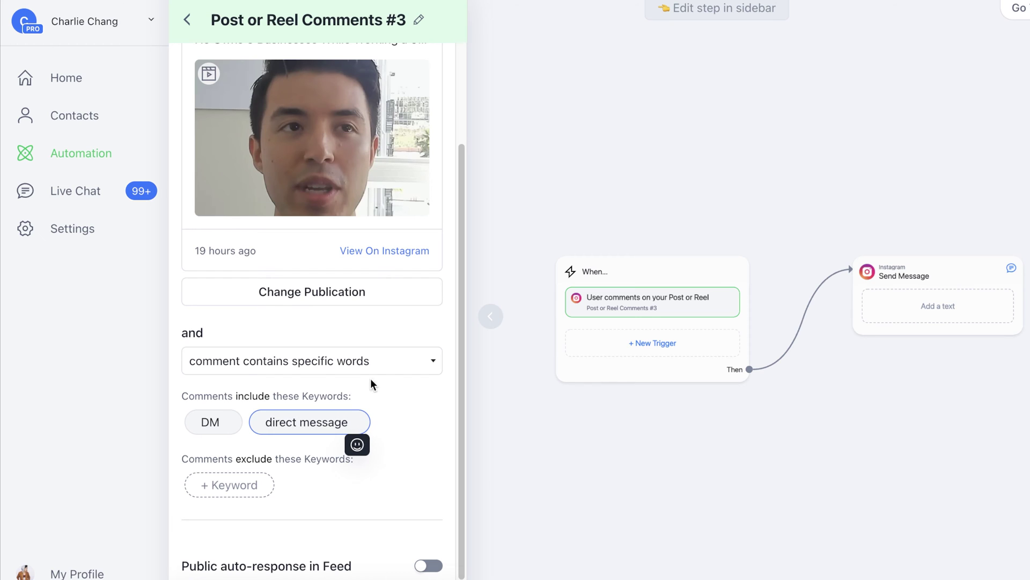
pyautogui.press('Return')
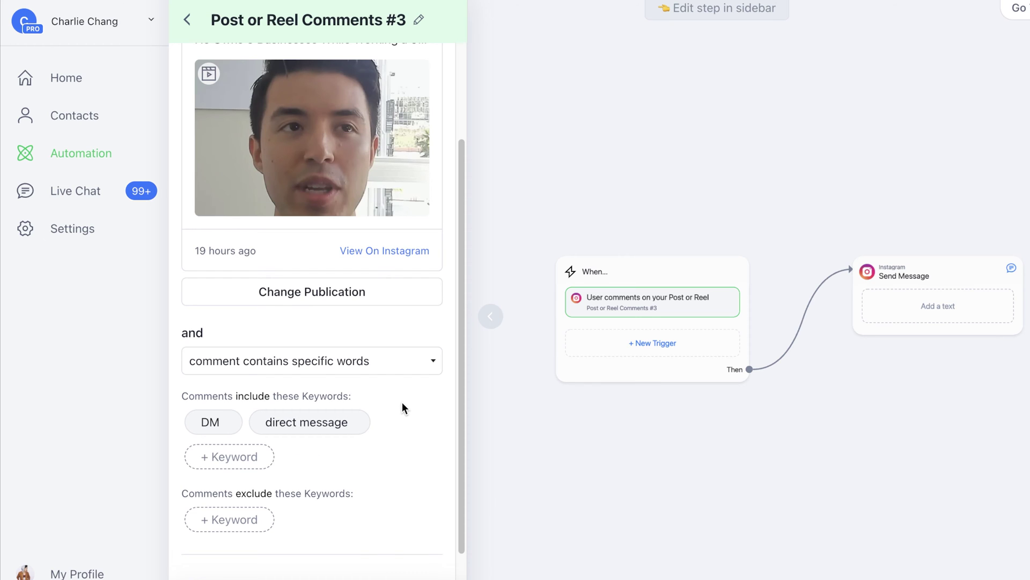
pyautogui.click(231, 456)
pyautogui.write('D M')
pyautogui.press('Return')
# - Enable public feed replies with three responses, starting with 'Sending over now!'
pyautogui.scroll(-1, 233, 448)
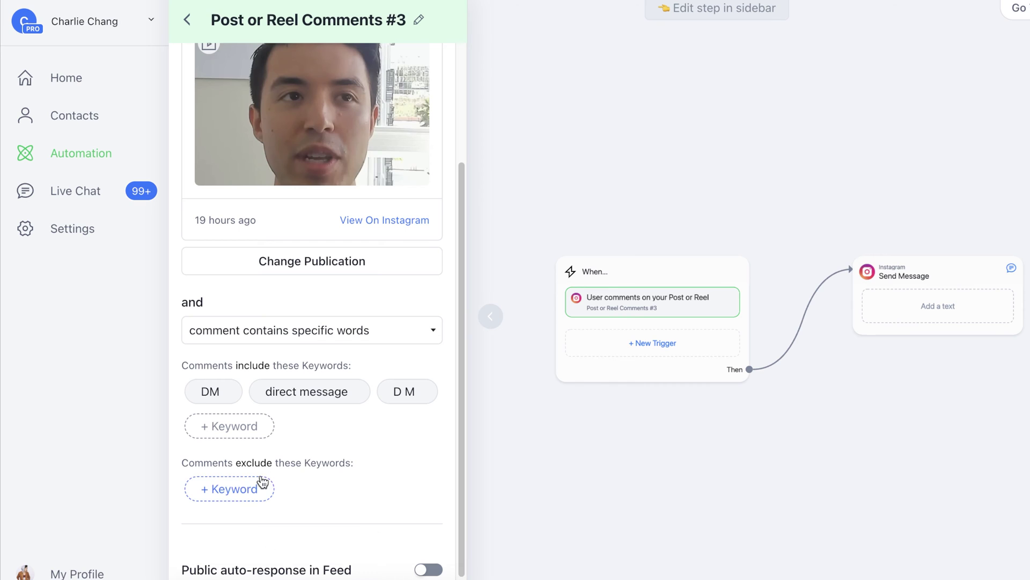
pyautogui.scroll(-1, 328, 483)
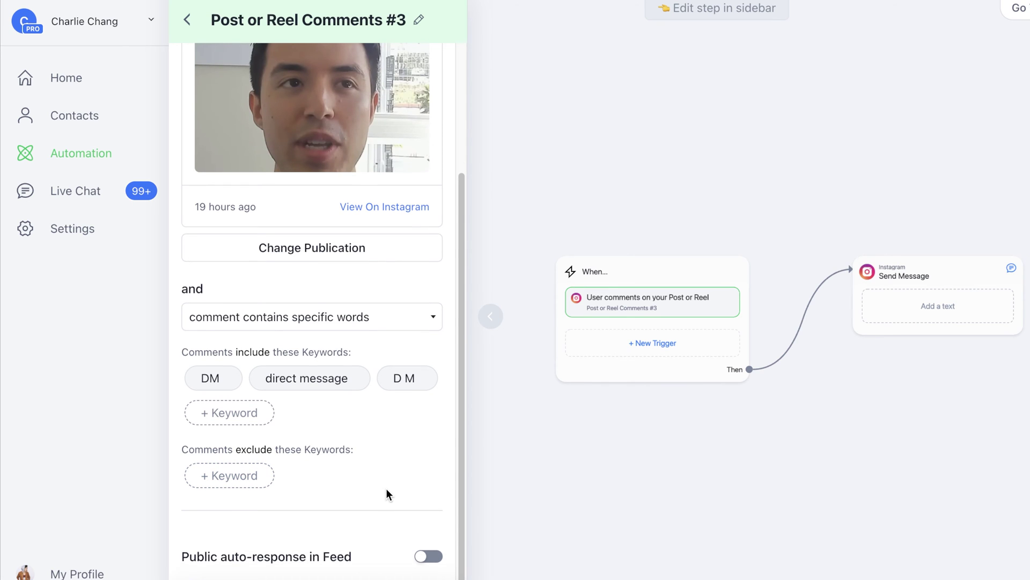
pyautogui.click(428, 557)
pyautogui.scroll(-3, 362, 486)
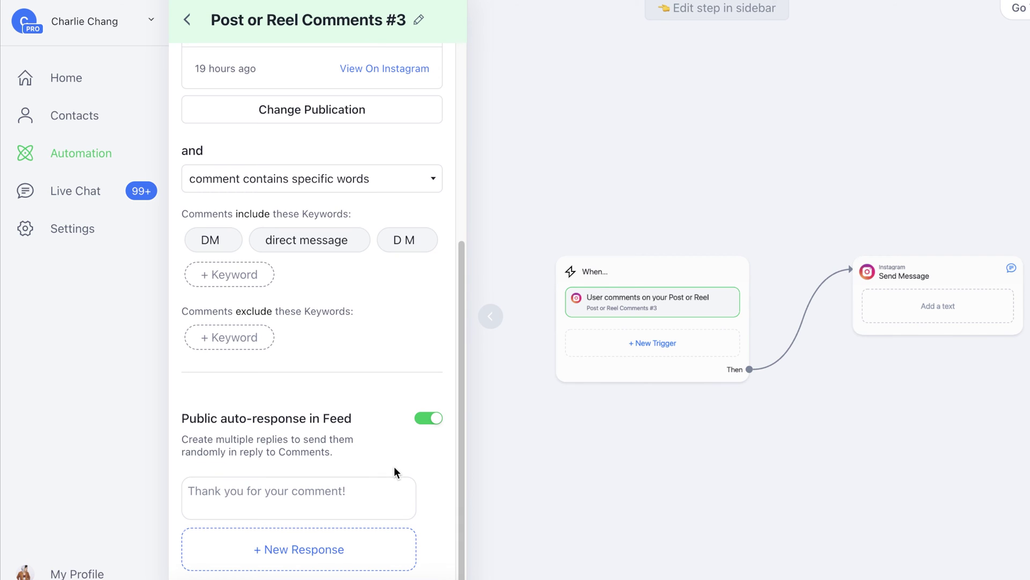
pyautogui.click(380, 486)
pyautogui.write('Se')
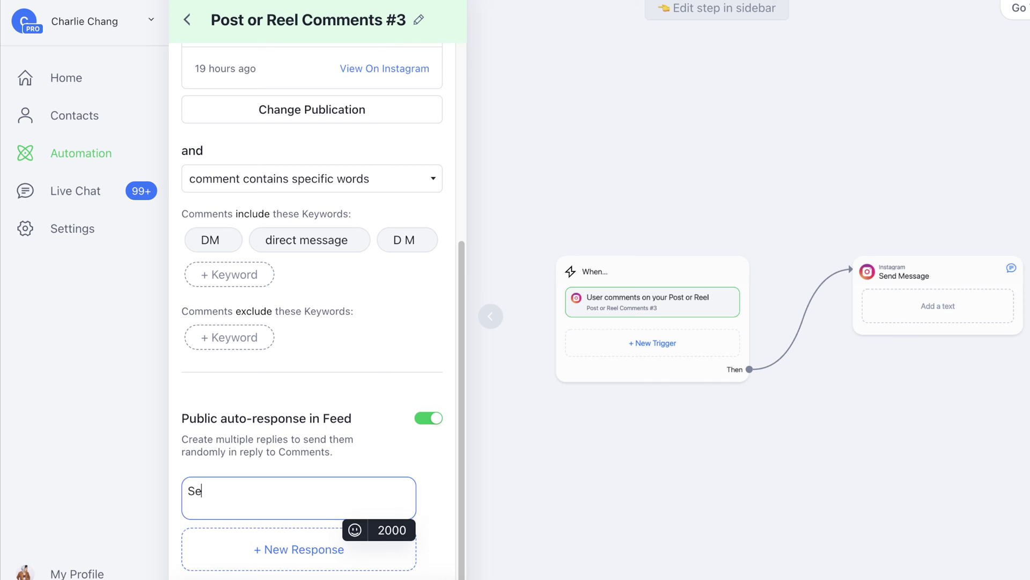
pyautogui.write('nding over now')
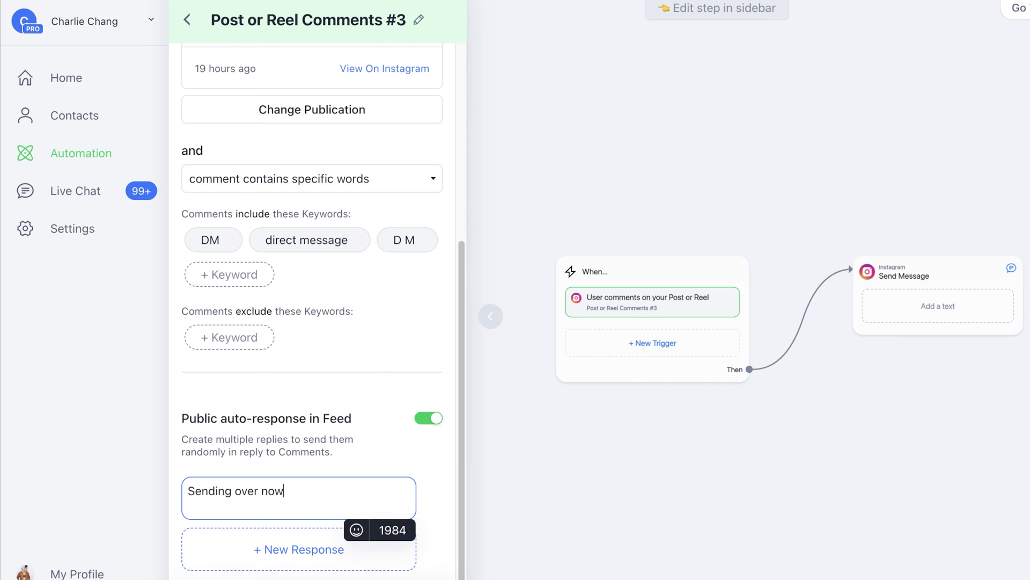
pyautogui.write('!')
pyautogui.click(274, 549)
pyautogui.scroll(-1, 296, 530)
pyautogui.click(336, 495)
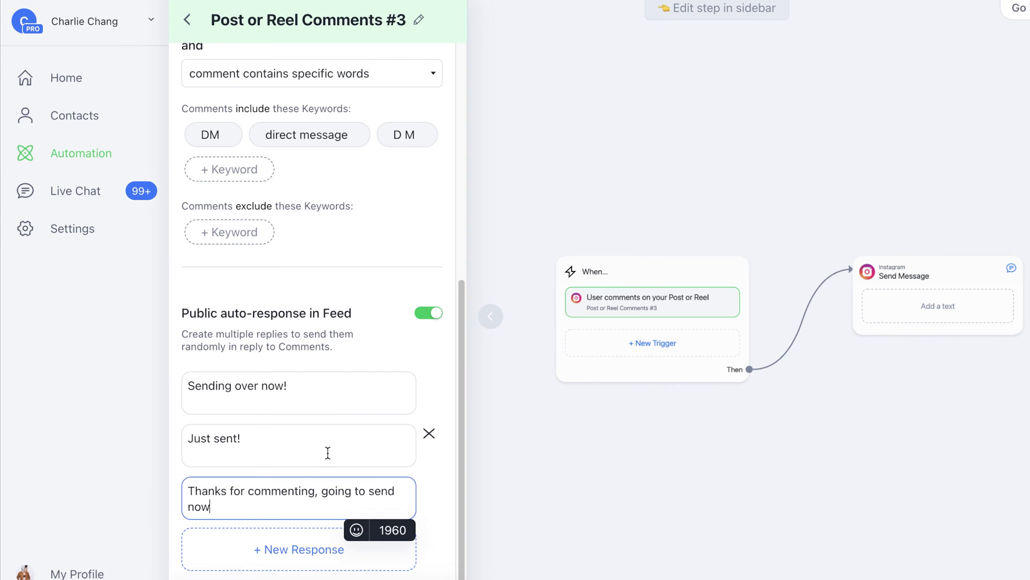
pyautogui.click(326, 418)
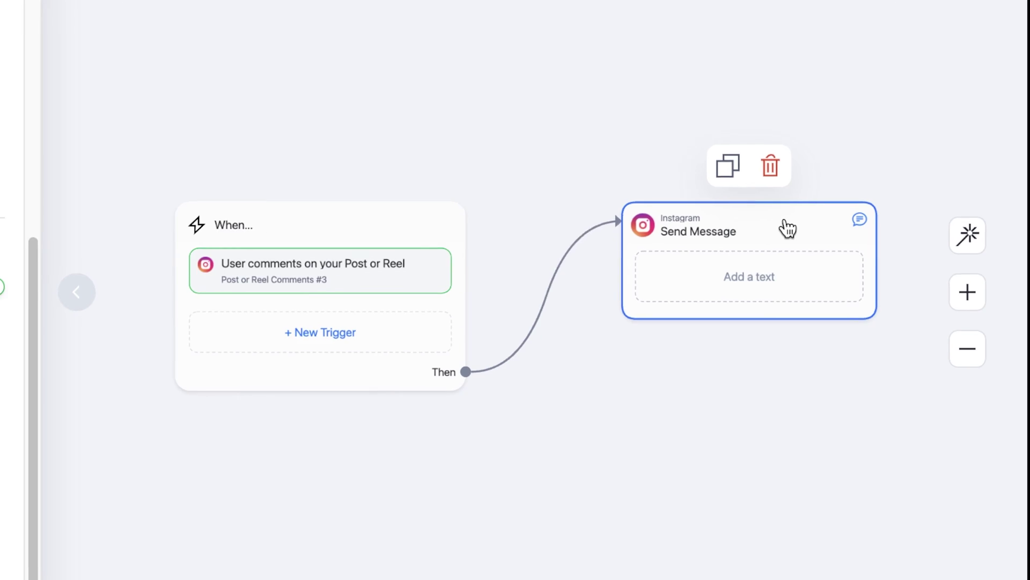
# - Send the DM within the 24 hour window reading 'Thanks for DMing me, here is the link to the PDF:'
pyautogui.click(883, 307)
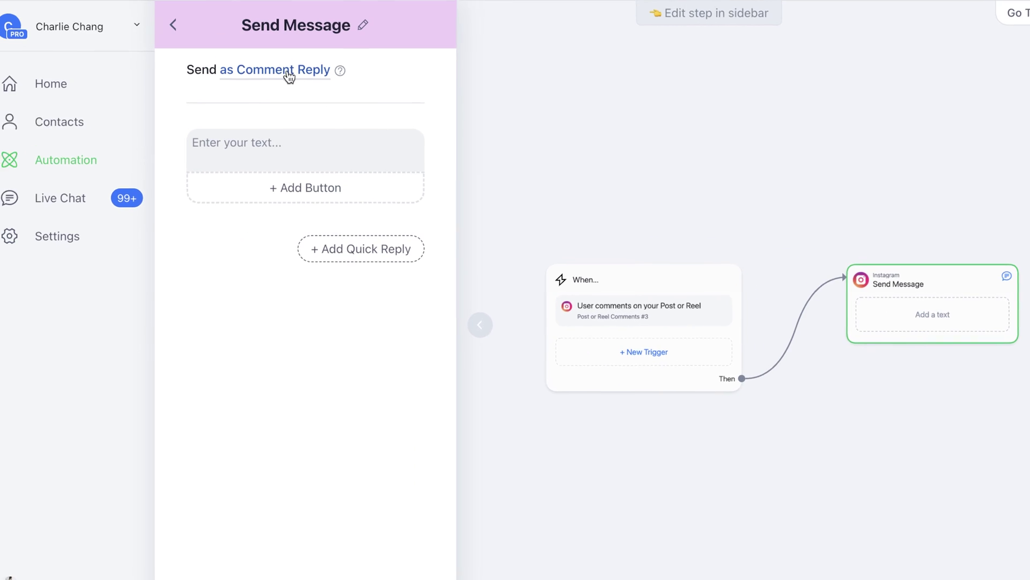
pyautogui.click(263, 81)
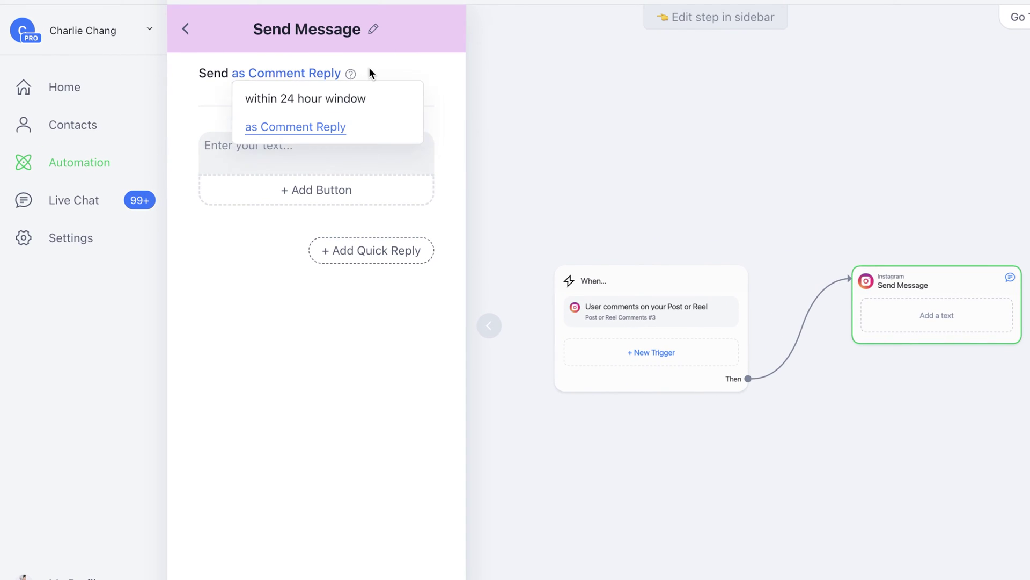
pyautogui.click(290, 102)
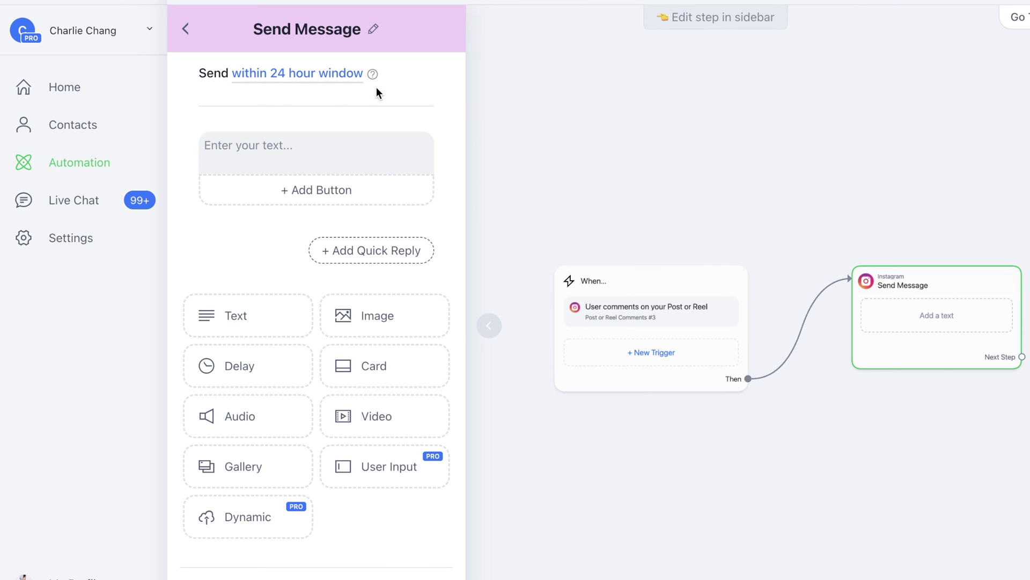
pyautogui.click(294, 153)
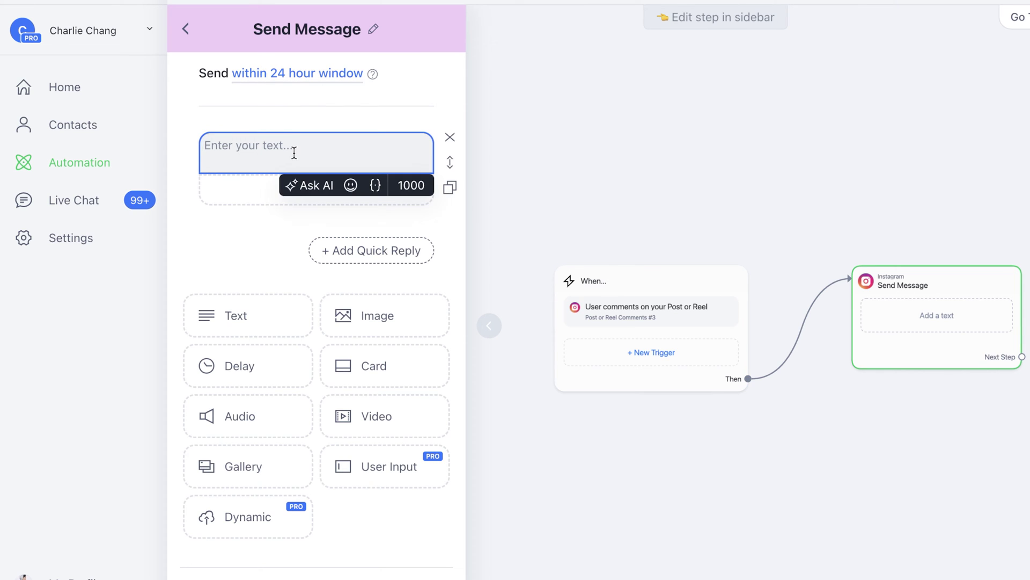
pyautogui.write('Thanks for DMing me, here is the link to the PDF:')
pyautogui.click(232, 269)
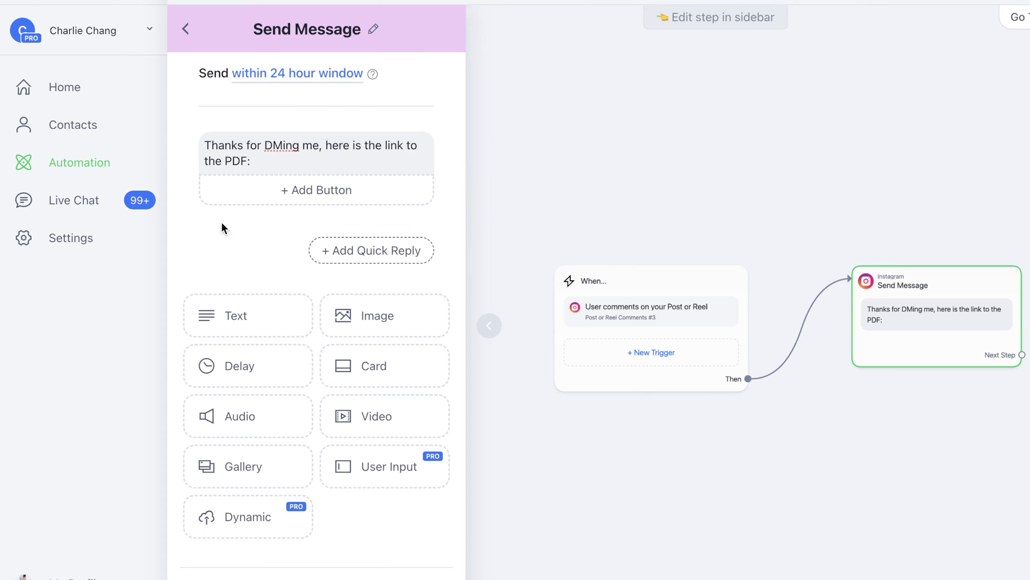
# - Add a 'PDF freebie' button that opens the PDF's website link
pyautogui.click(344, 194)
pyautogui.click(541, 194)
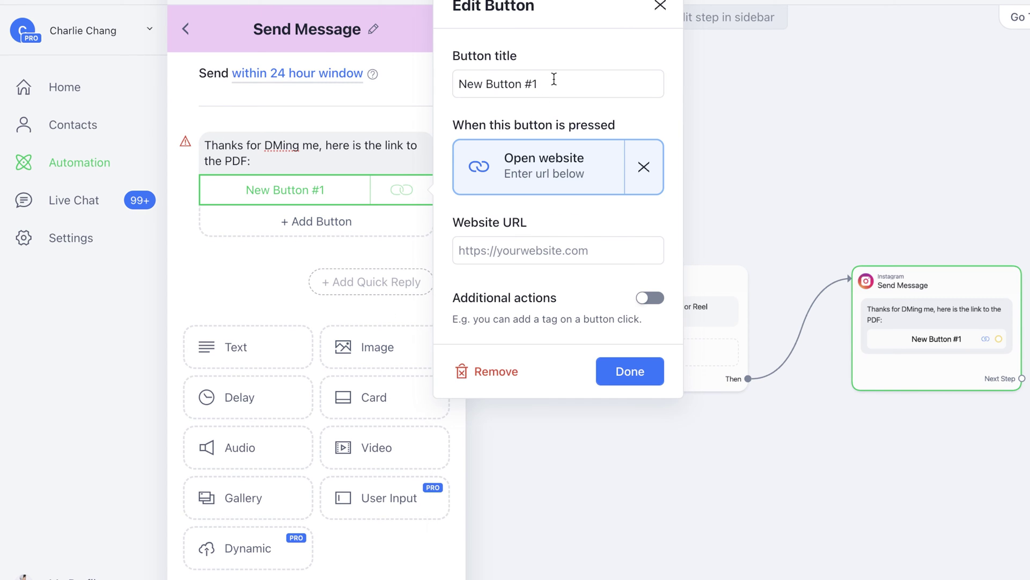
pyautogui.tripleClick(554, 80)
pyautogui.write('PDF freebie')
pyautogui.click(554, 241)
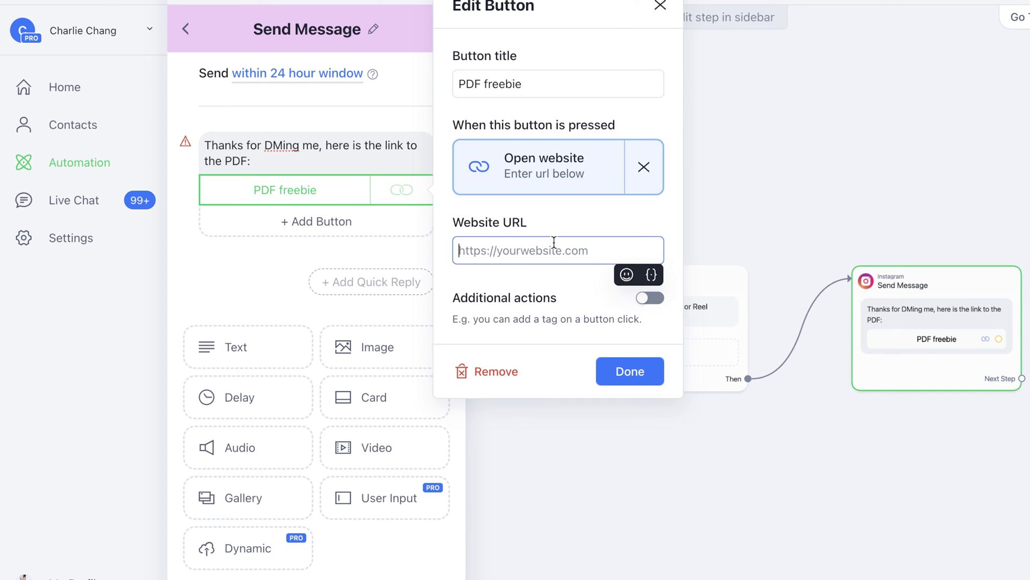
pyautogui.write('testpageurl.com')
pyautogui.click(630, 373)
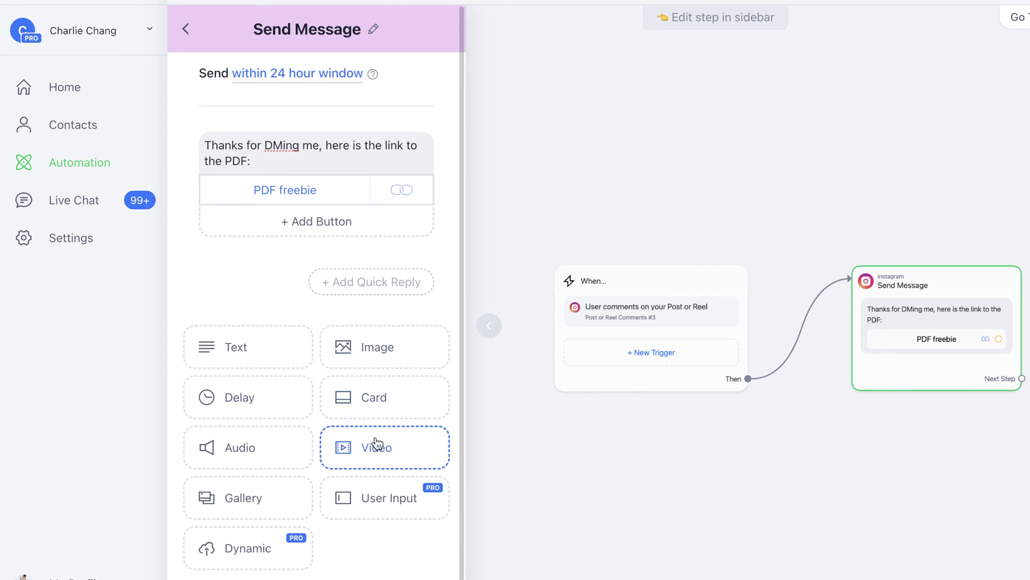
pyautogui.moveTo(952, 361)
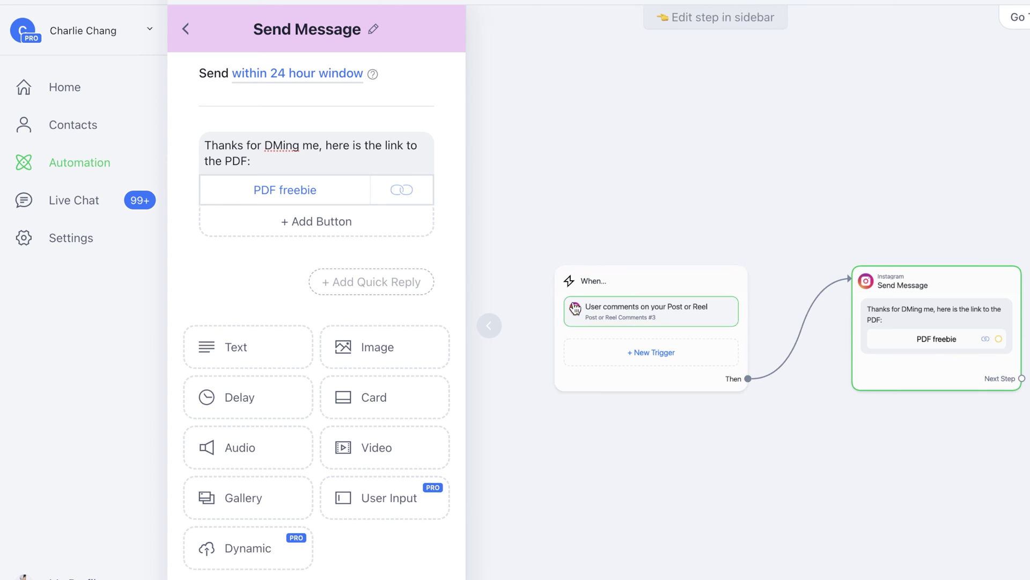
# - Review the reel comment trigger and the PDF message text, then close the message editor
pyautogui.click(673, 279)
pyautogui.click(306, 158)
pyautogui.scroll(-5, 384, 426)
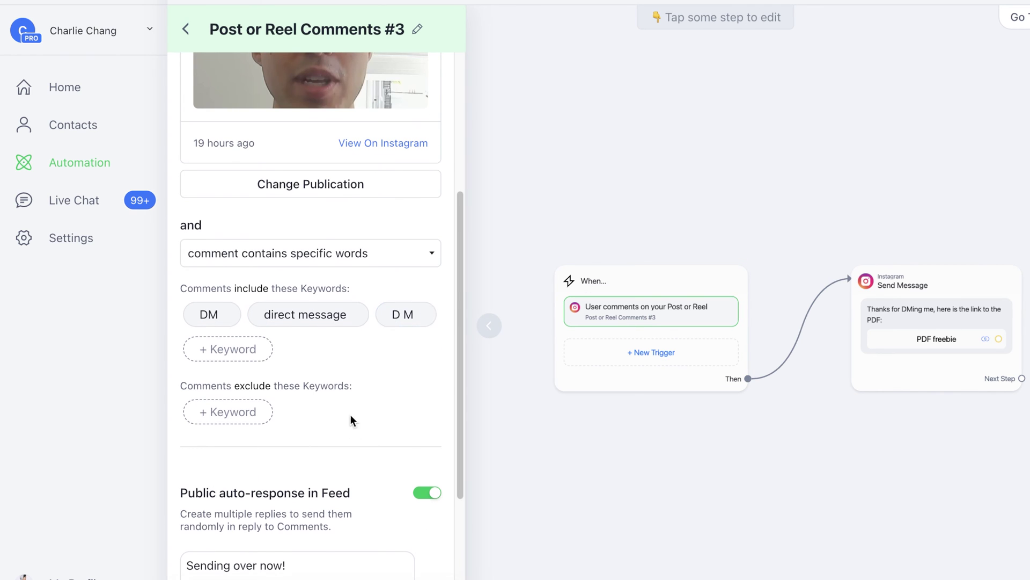
pyautogui.scroll(-4, 352, 421)
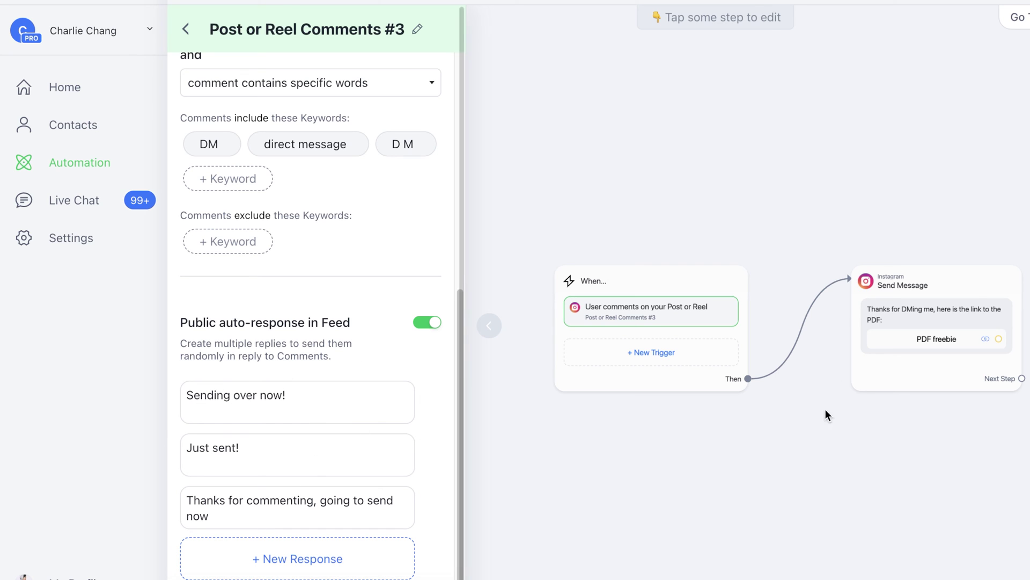
pyautogui.click(966, 288)
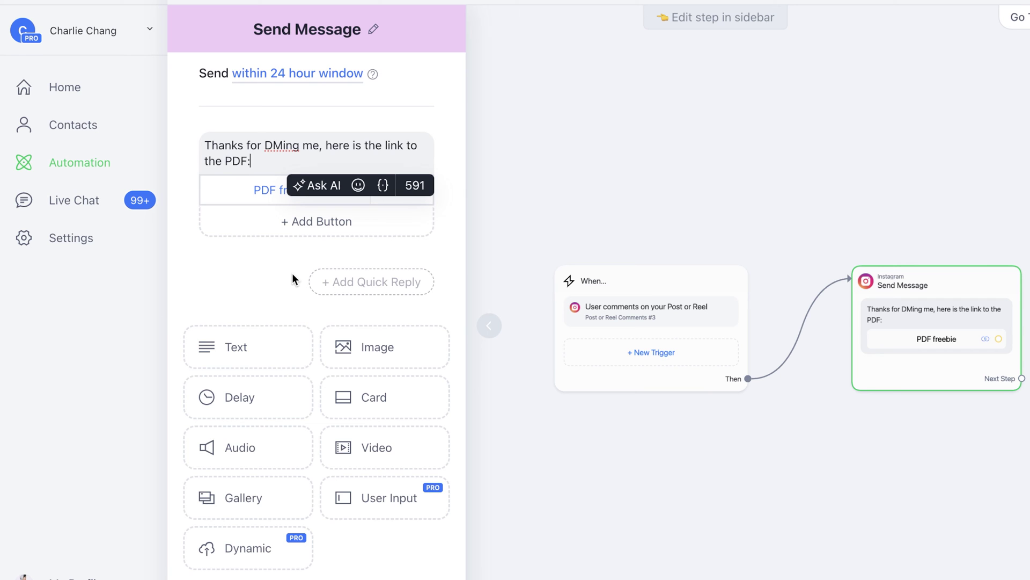
pyautogui.moveTo(250, 161); pyautogui.dragTo(245, 117)
pyautogui.click(299, 145)
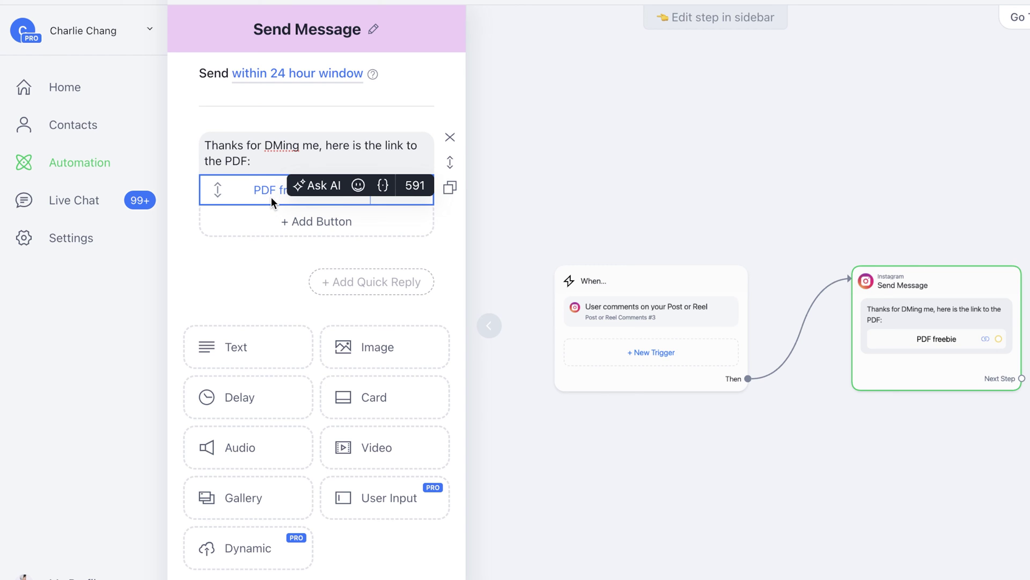
pyautogui.click(873, 89)
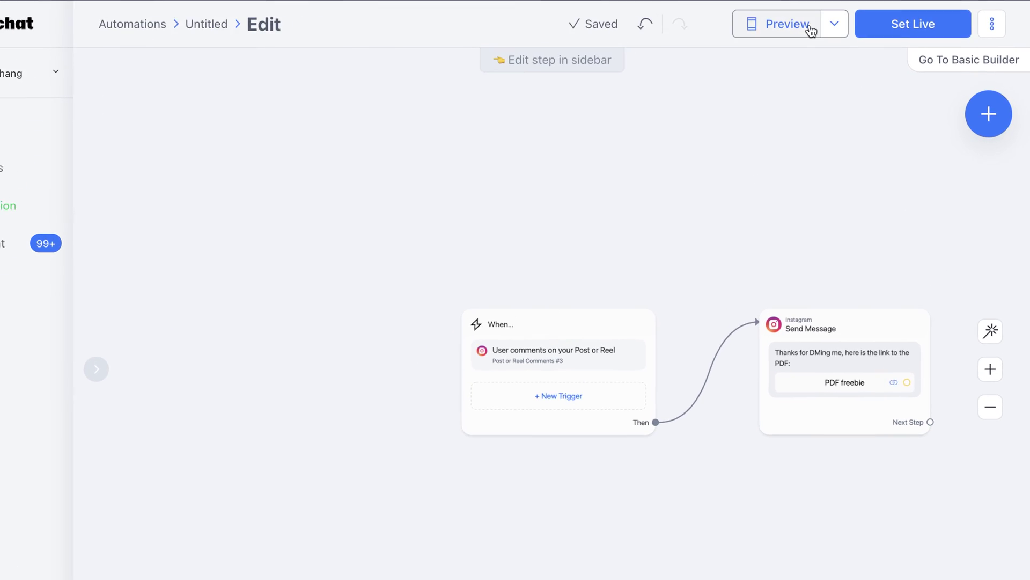
# - Preview the PDF message as a chat and zoom in on the flow
pyautogui.click(802, 22)
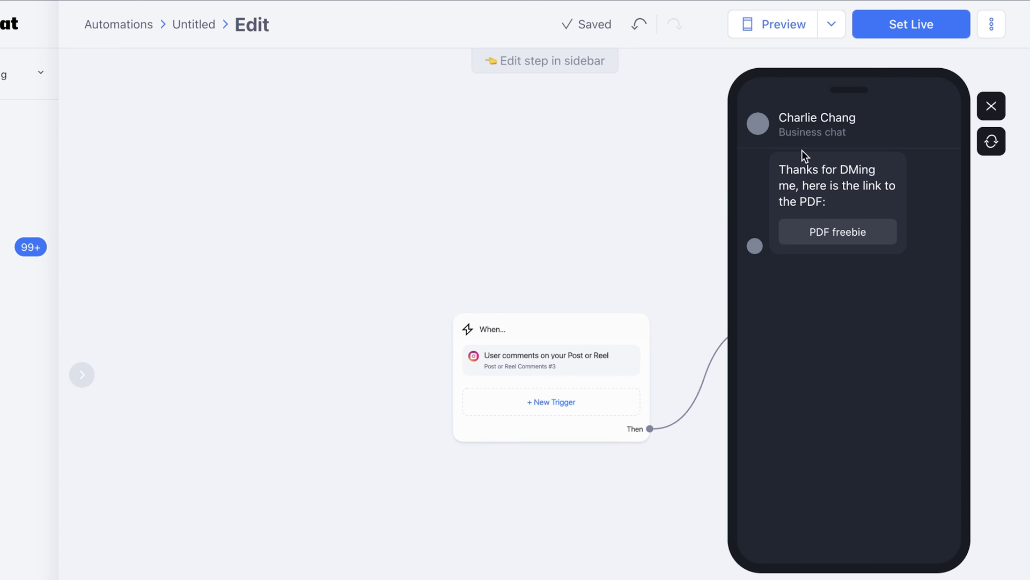
pyautogui.click(875, 22)
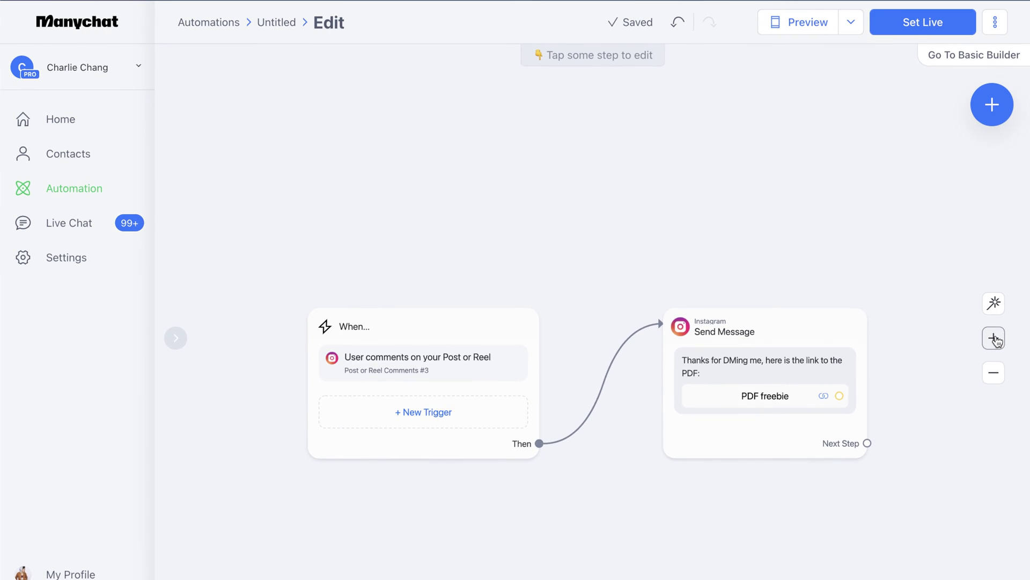
pyautogui.click(994, 338)
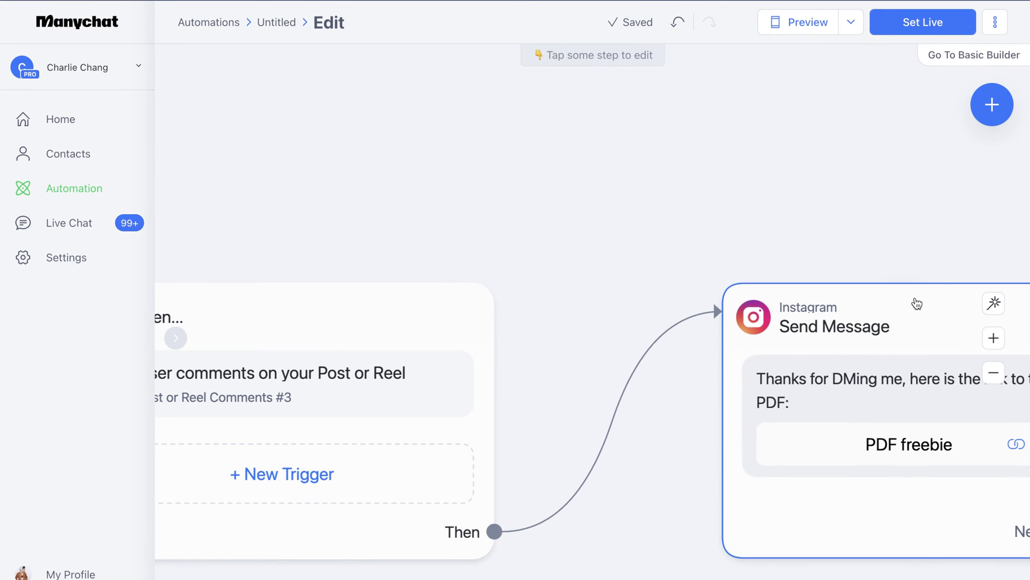
# - Add a 1-day Smart Delay after the PDF Send Message step
pyautogui.click(917, 303)
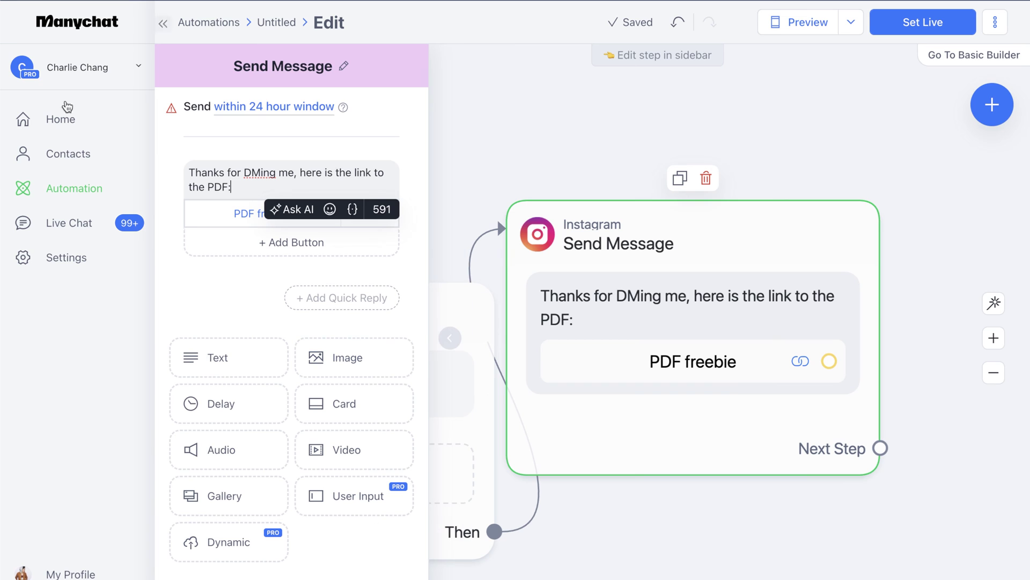
pyautogui.scroll(-1, 396, 437)
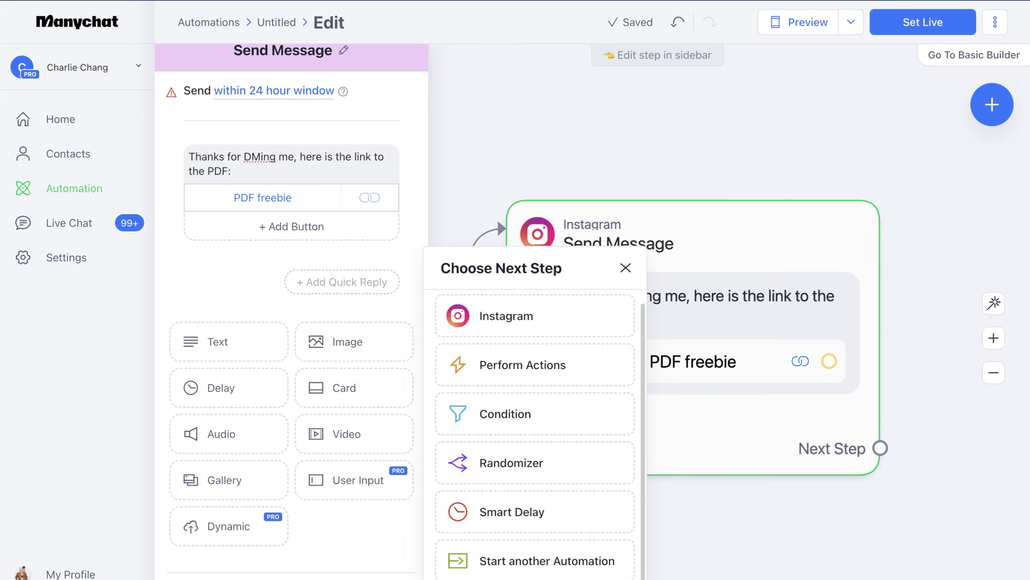
pyautogui.click(586, 521)
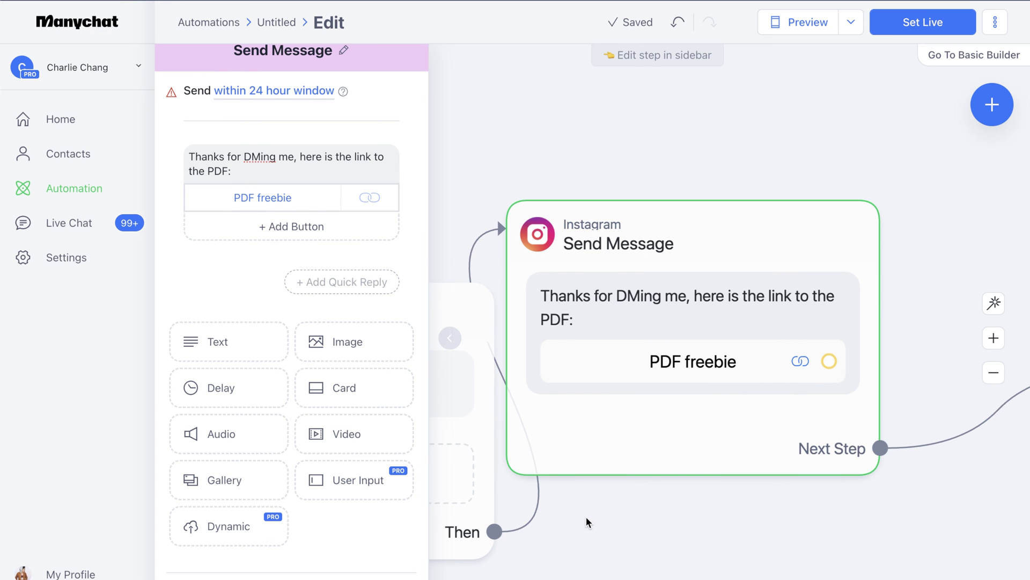
pyautogui.moveTo(675, 447); pyautogui.dragTo(853, 399)
pyautogui.scroll(-5, 794, 458)
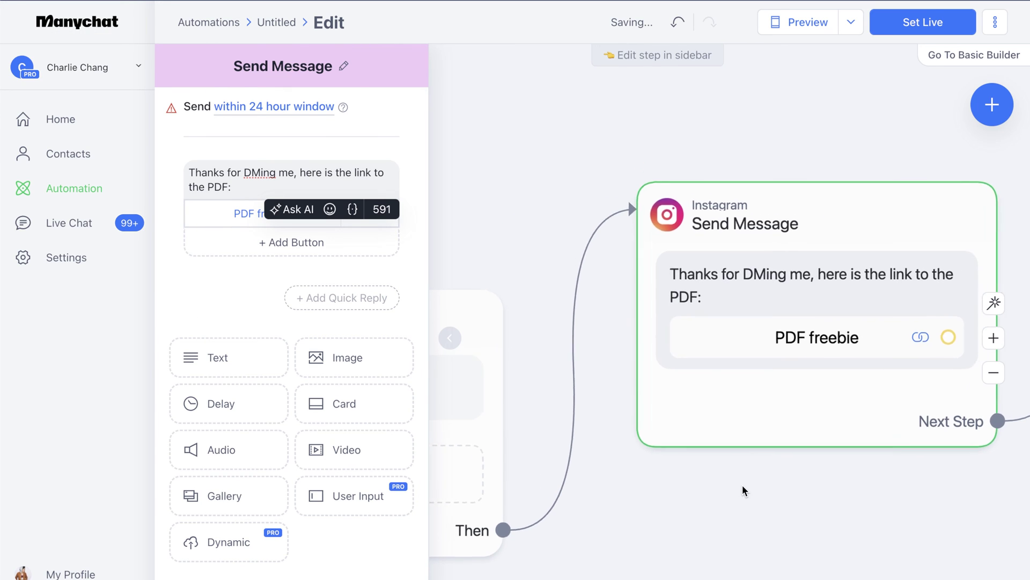
pyautogui.scroll(-3, 826, 505)
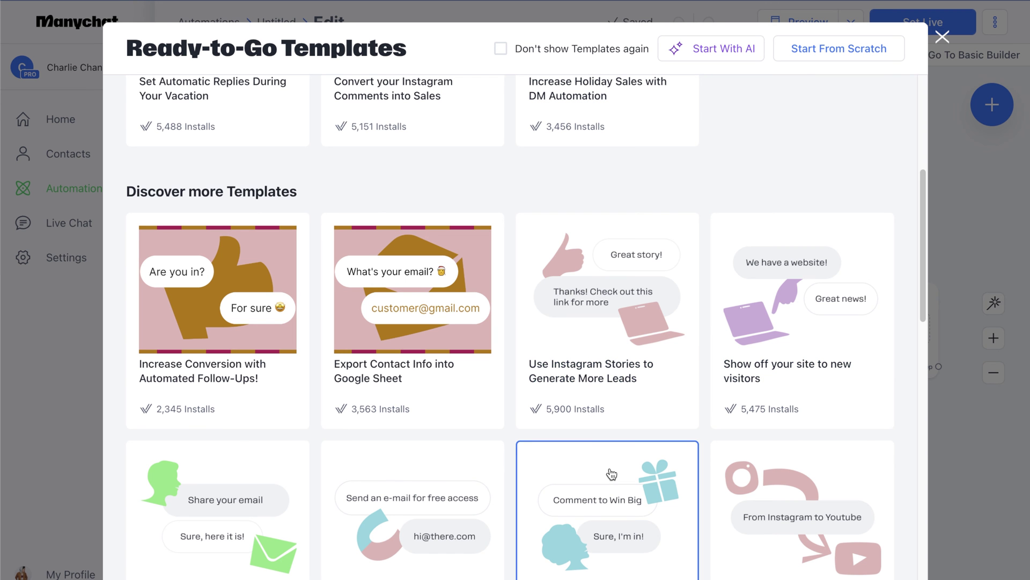
# - Create an automation from the 'Use Instagram Stories to Generate More Leads' template
pyautogui.click(597, 333)
pyautogui.click(437, 481)
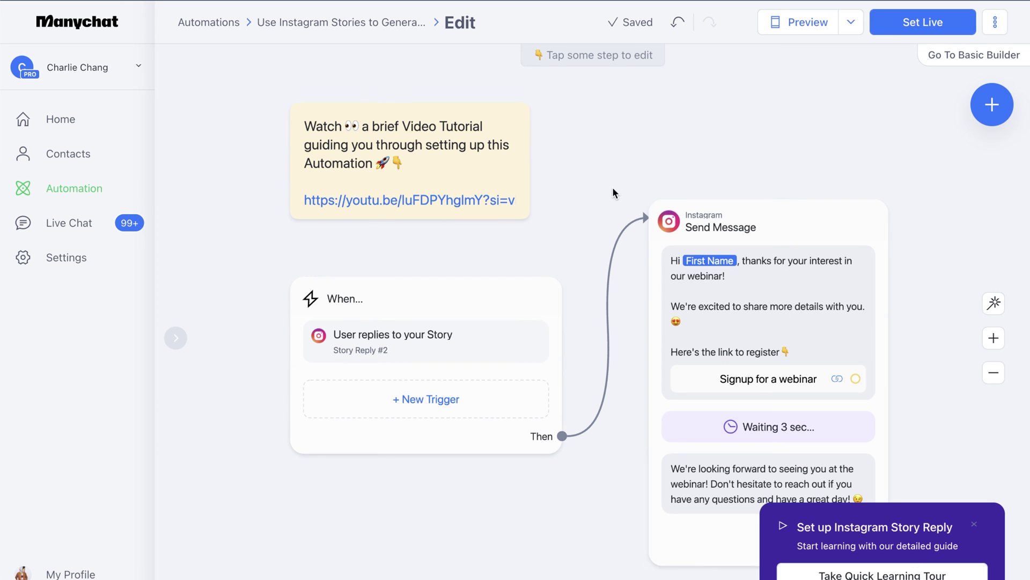
# - Set Story Reply #2 to trigger on All Stories when the reply contains specific words
pyautogui.click(483, 308)
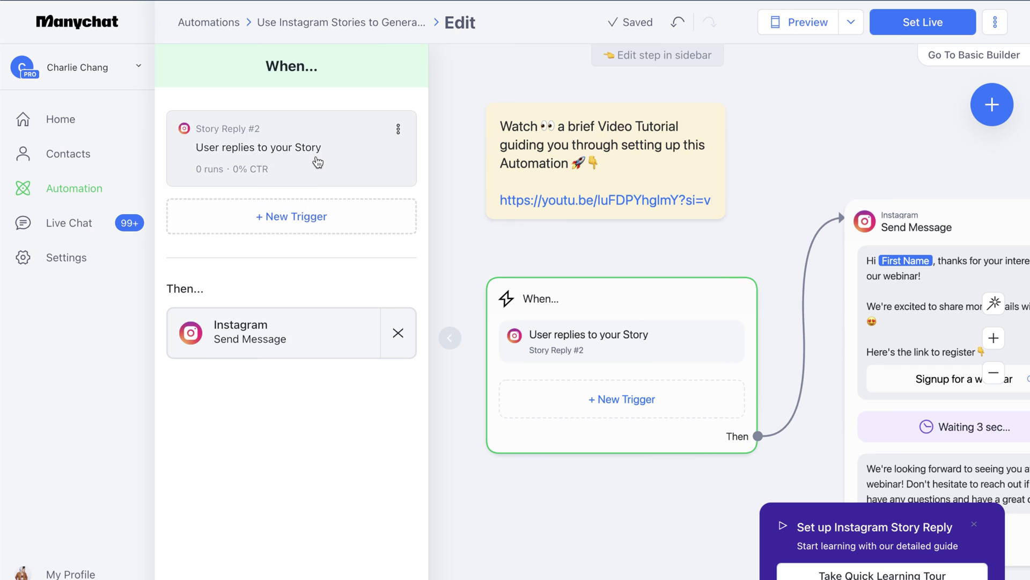
pyautogui.click(318, 161)
pyautogui.click(363, 162)
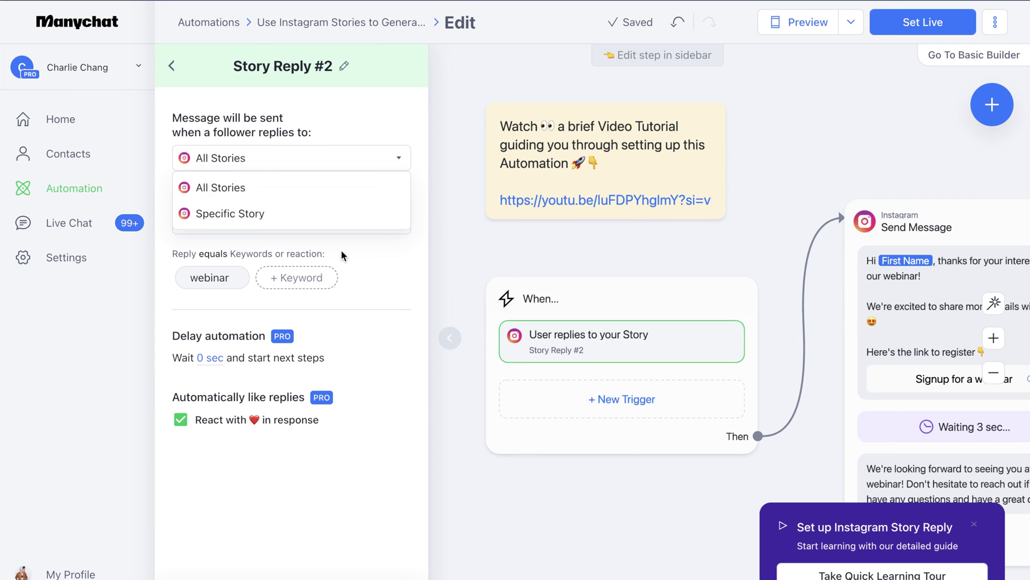
pyautogui.click(302, 231)
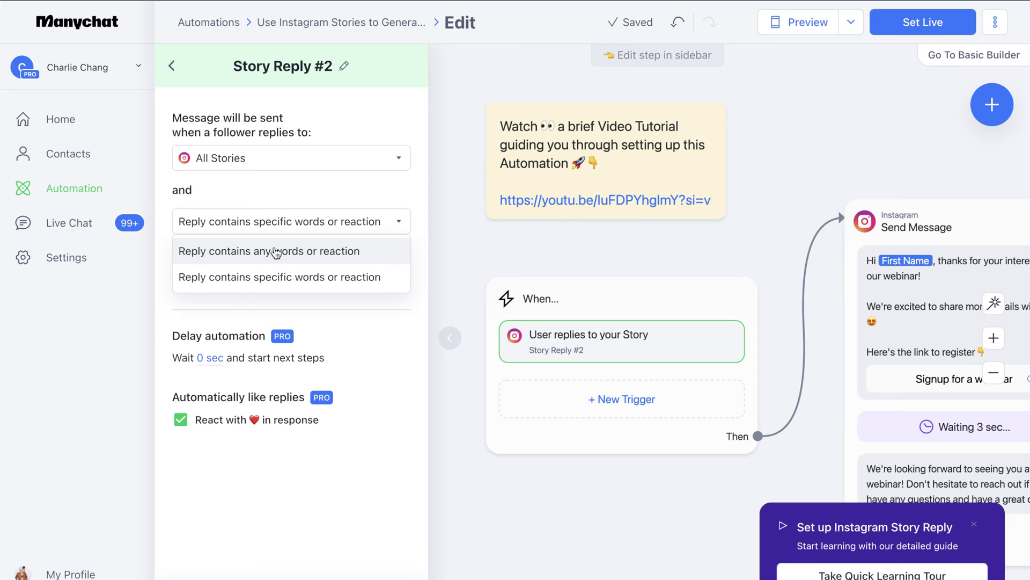
pyautogui.click(314, 200)
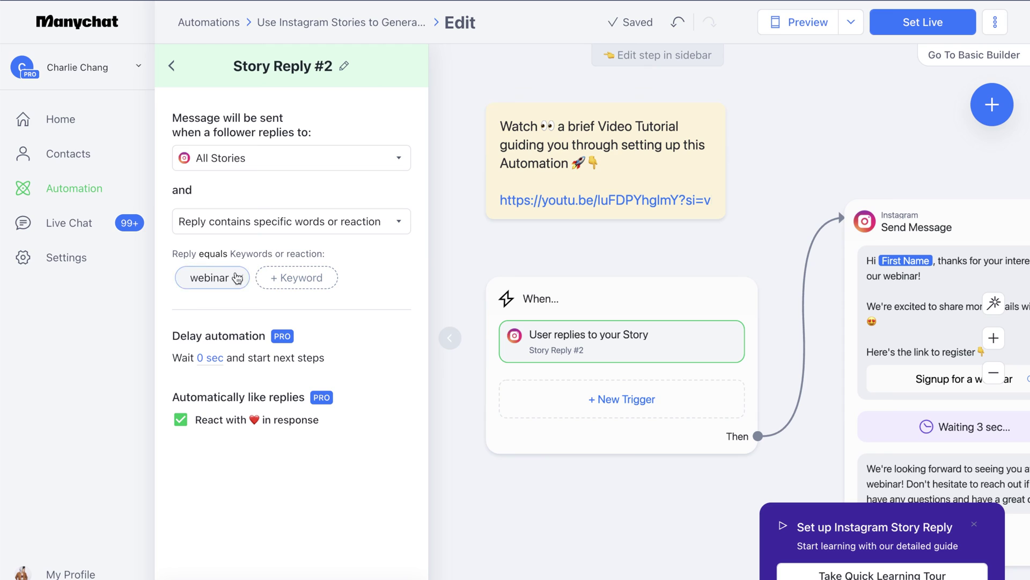
# - Set the automation delay to 30 sec before the webinar message step
pyautogui.click(217, 364)
pyautogui.click(214, 408)
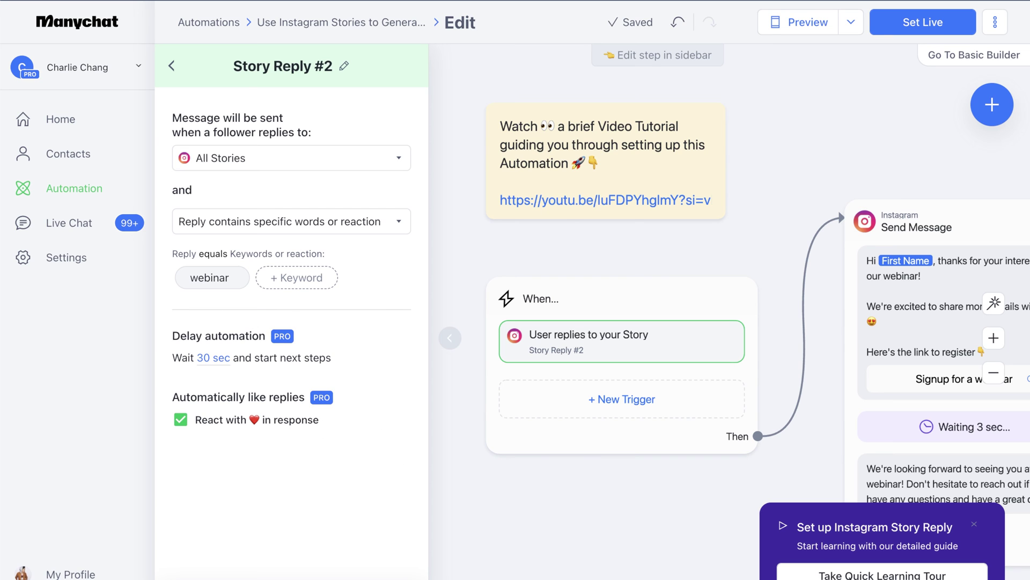
pyautogui.click(913, 227)
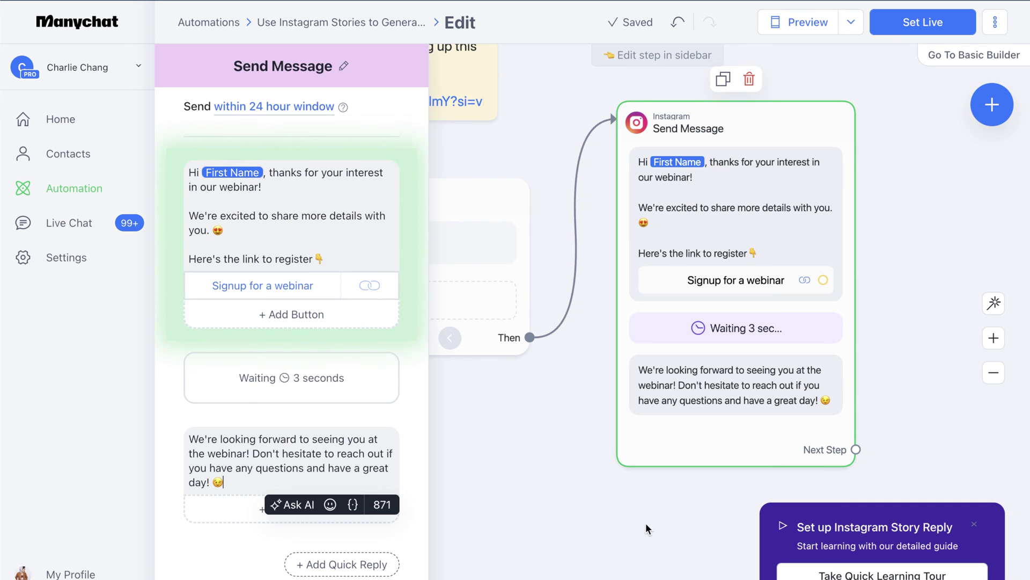
# - Add 'Bla bla test' to the first webinar message and confirm the Signup button's URL
pyautogui.click(333, 201)
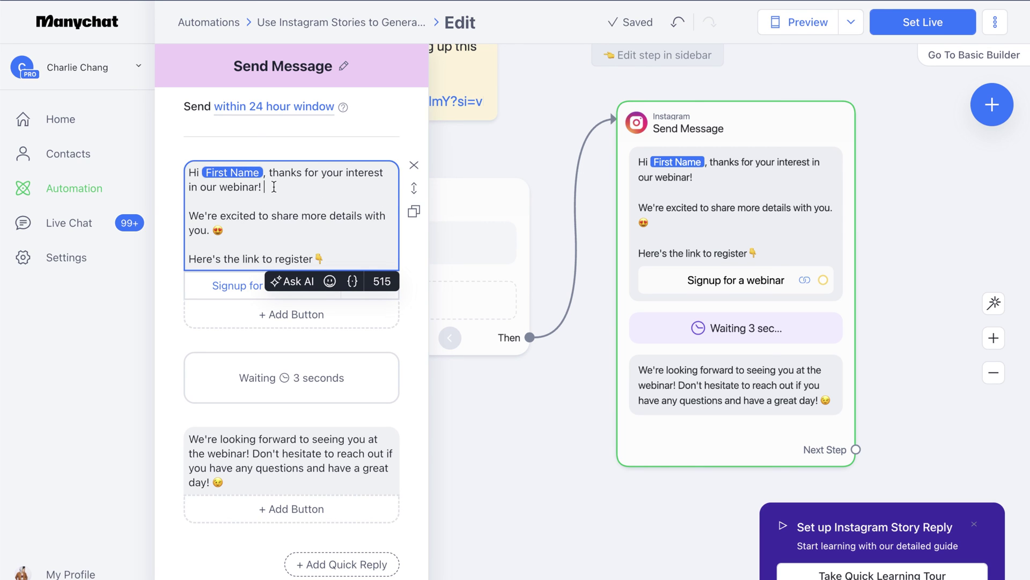
pyautogui.write('Bla bla test')
pyautogui.click(239, 266)
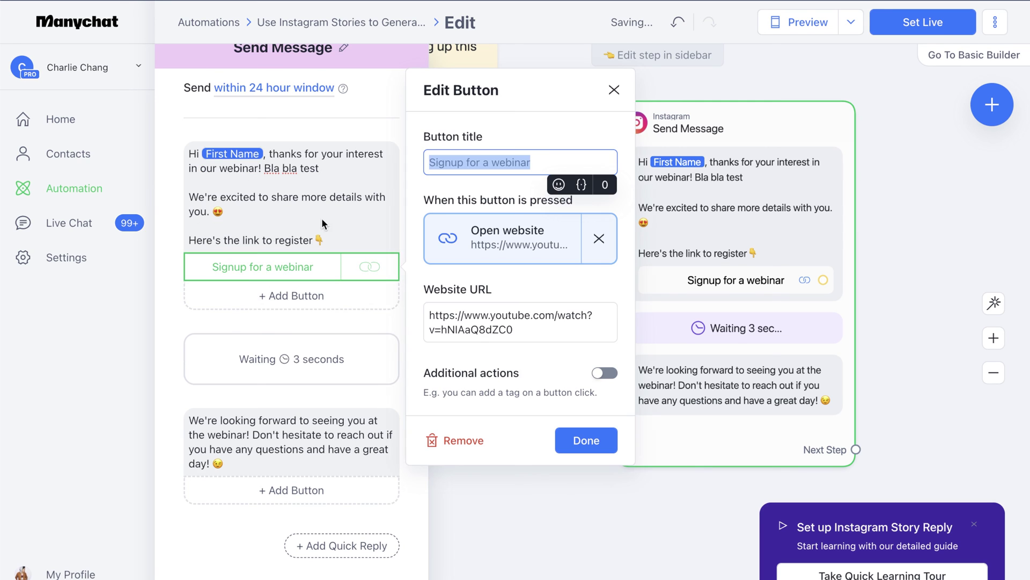
pyautogui.click(534, 331)
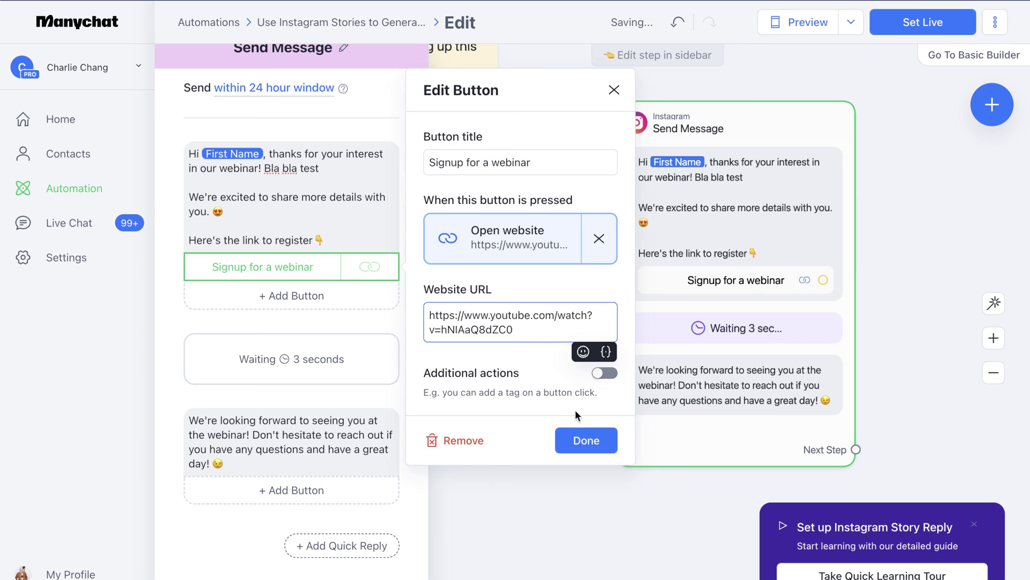
pyautogui.click(579, 443)
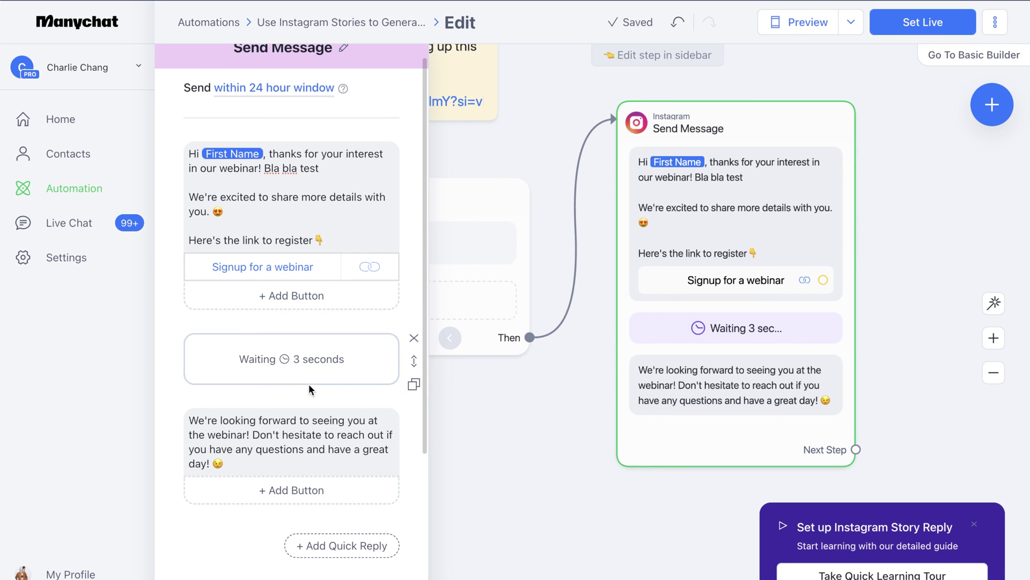
# - Finish editing the message blocks and preview the webinar message as a phone chat
pyautogui.click(338, 192)
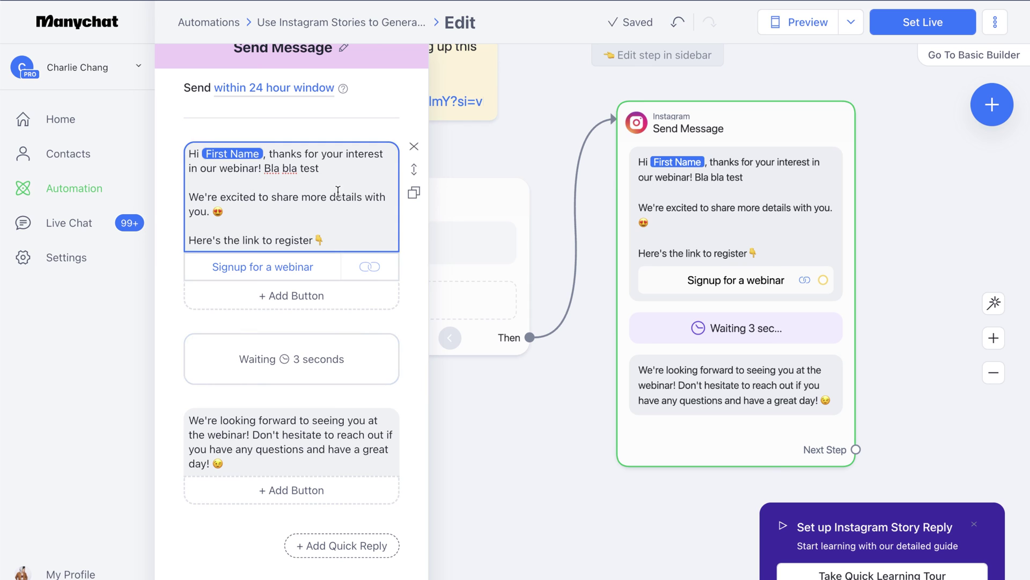
pyautogui.click(231, 440)
pyautogui.click(232, 509)
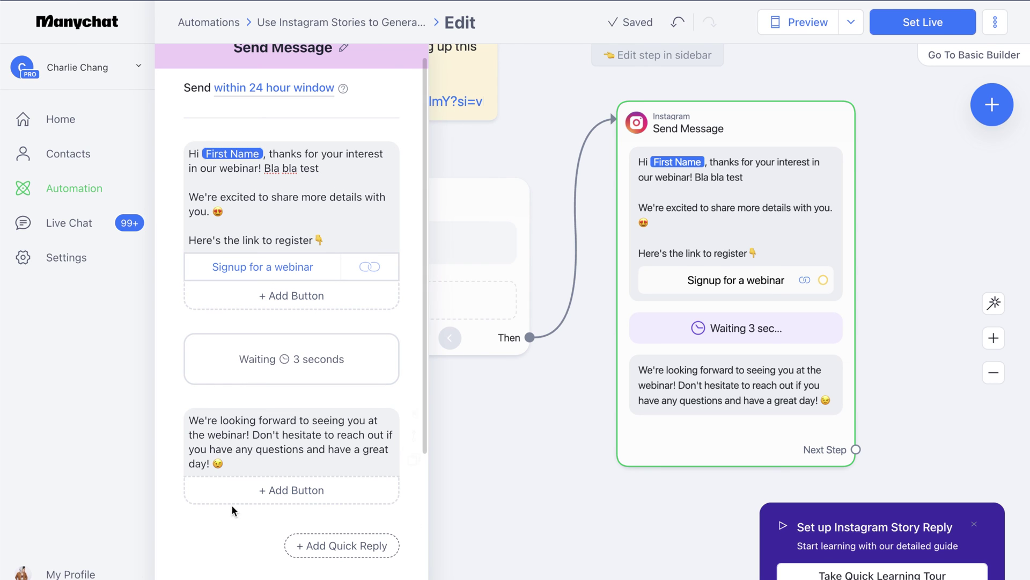
pyautogui.scroll(-3, 249, 470)
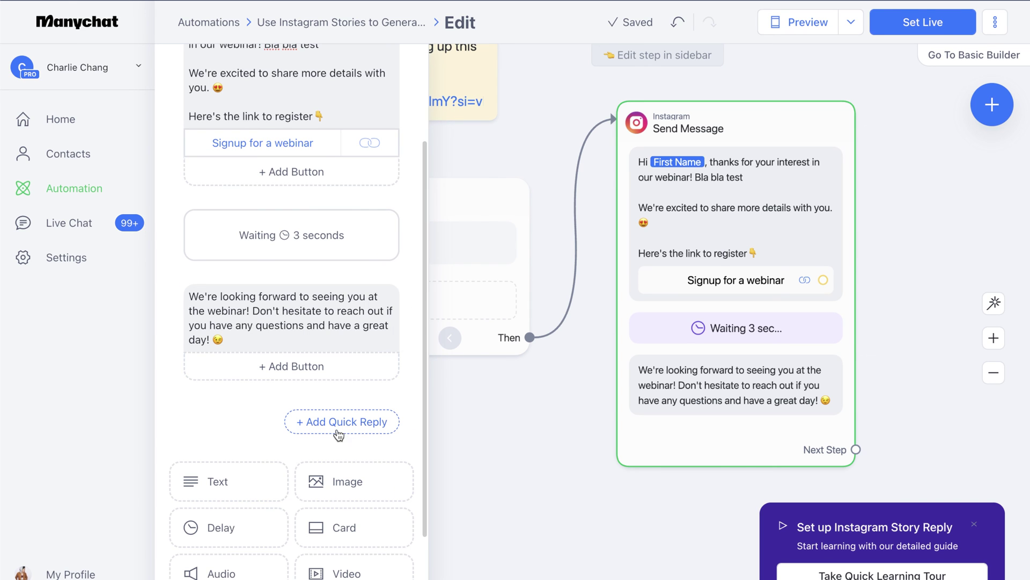
pyautogui.scroll(-1, 375, 421)
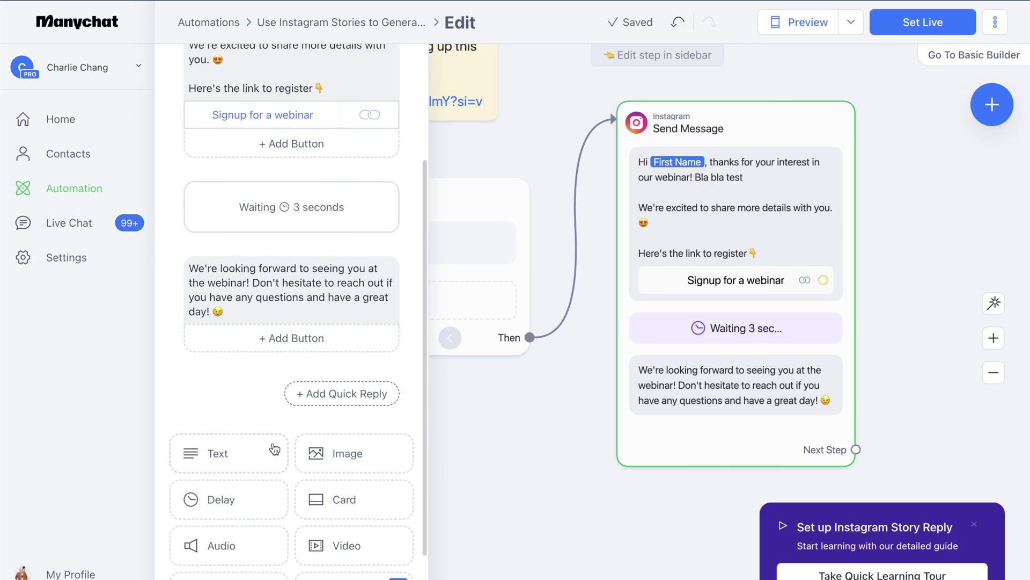
pyautogui.scroll(-2, 275, 449)
pyautogui.click(800, 22)
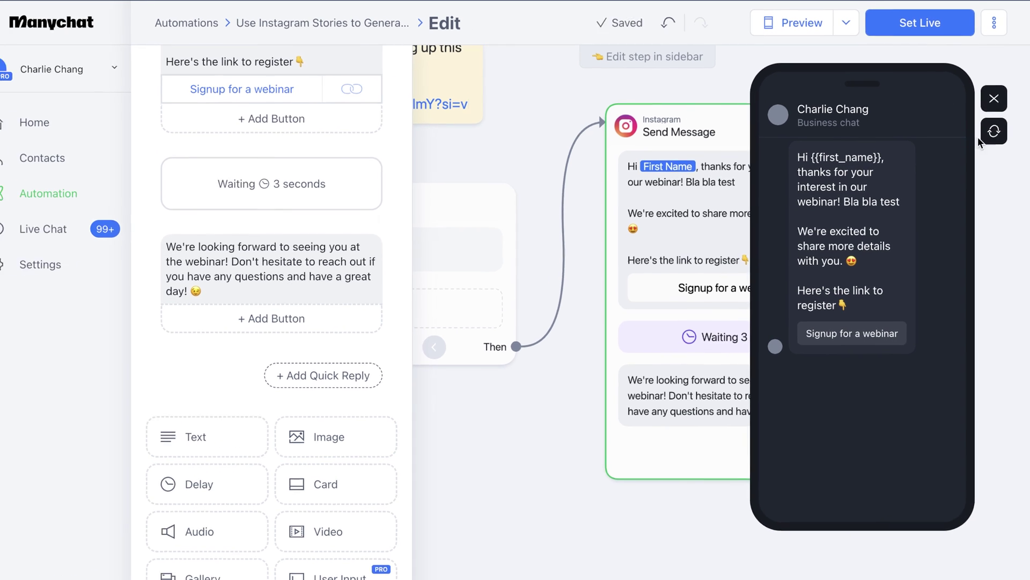